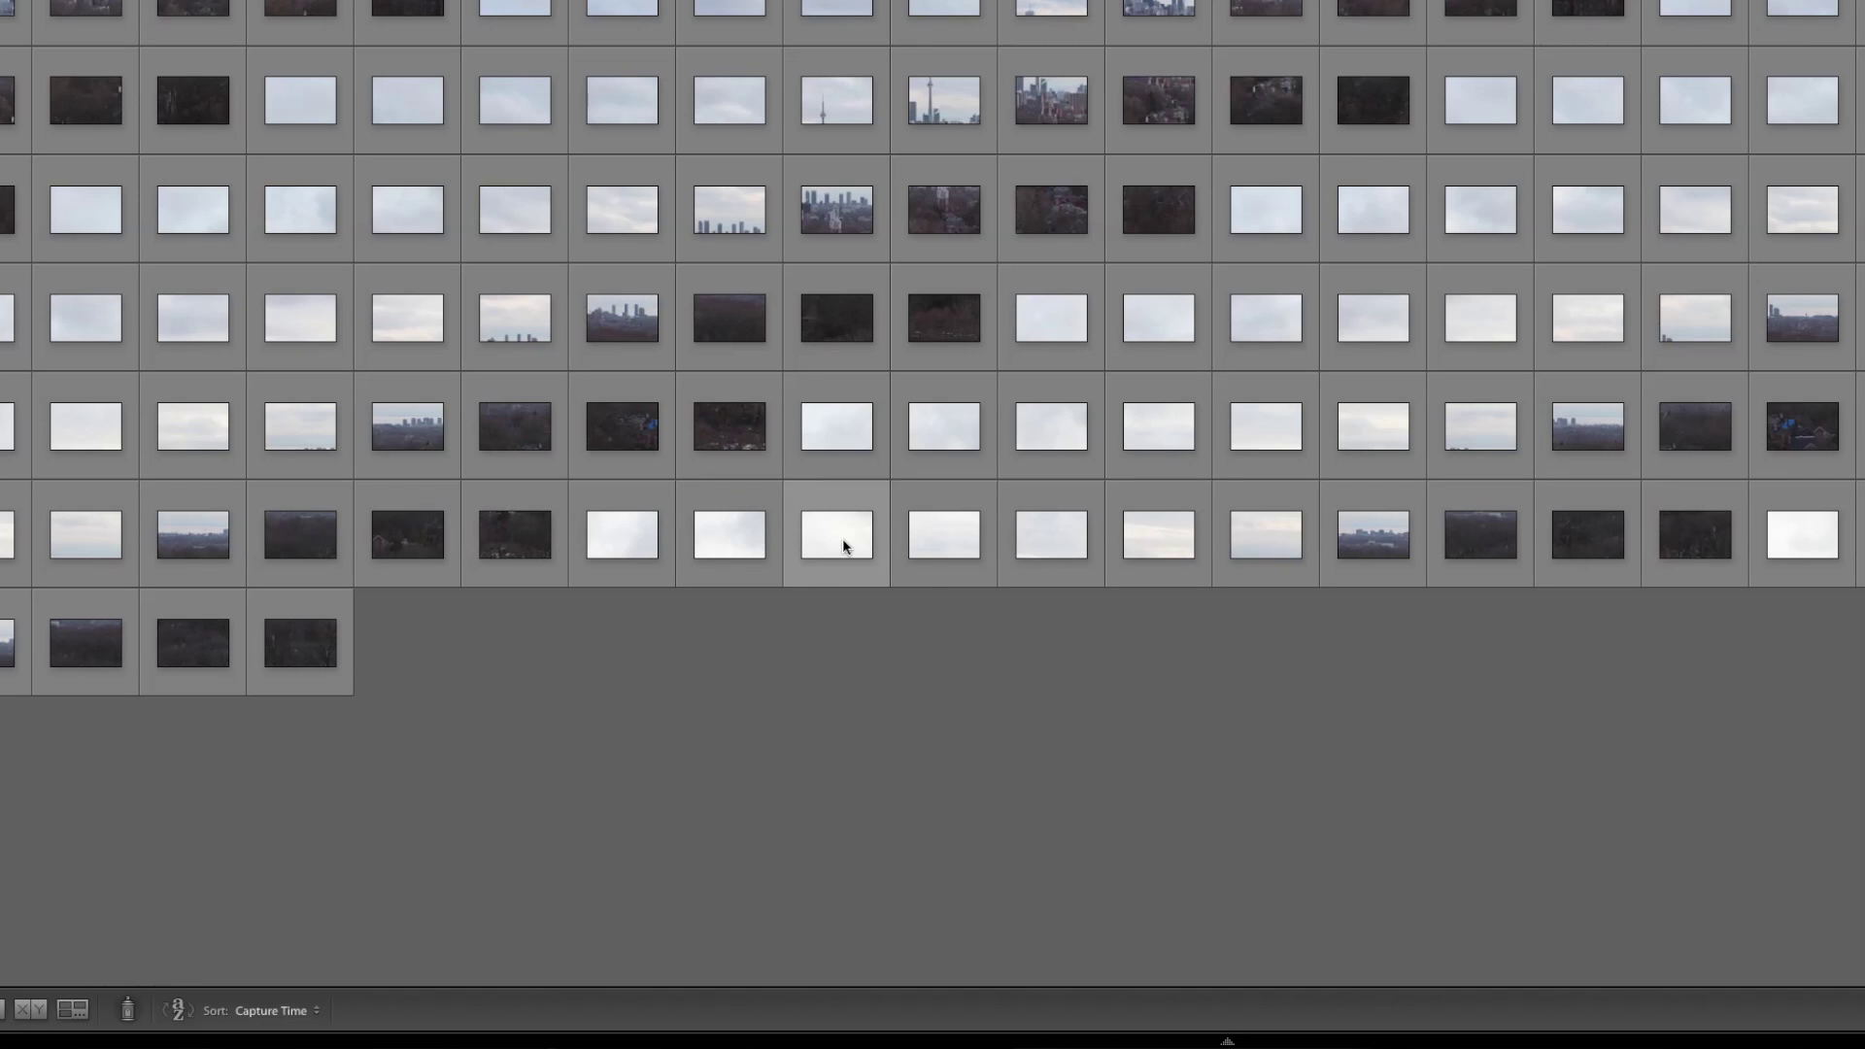
Step: Open the overcast sky frame in Develop and raise Recovery to 19, with the clipping warning showing
double_click(842, 539)
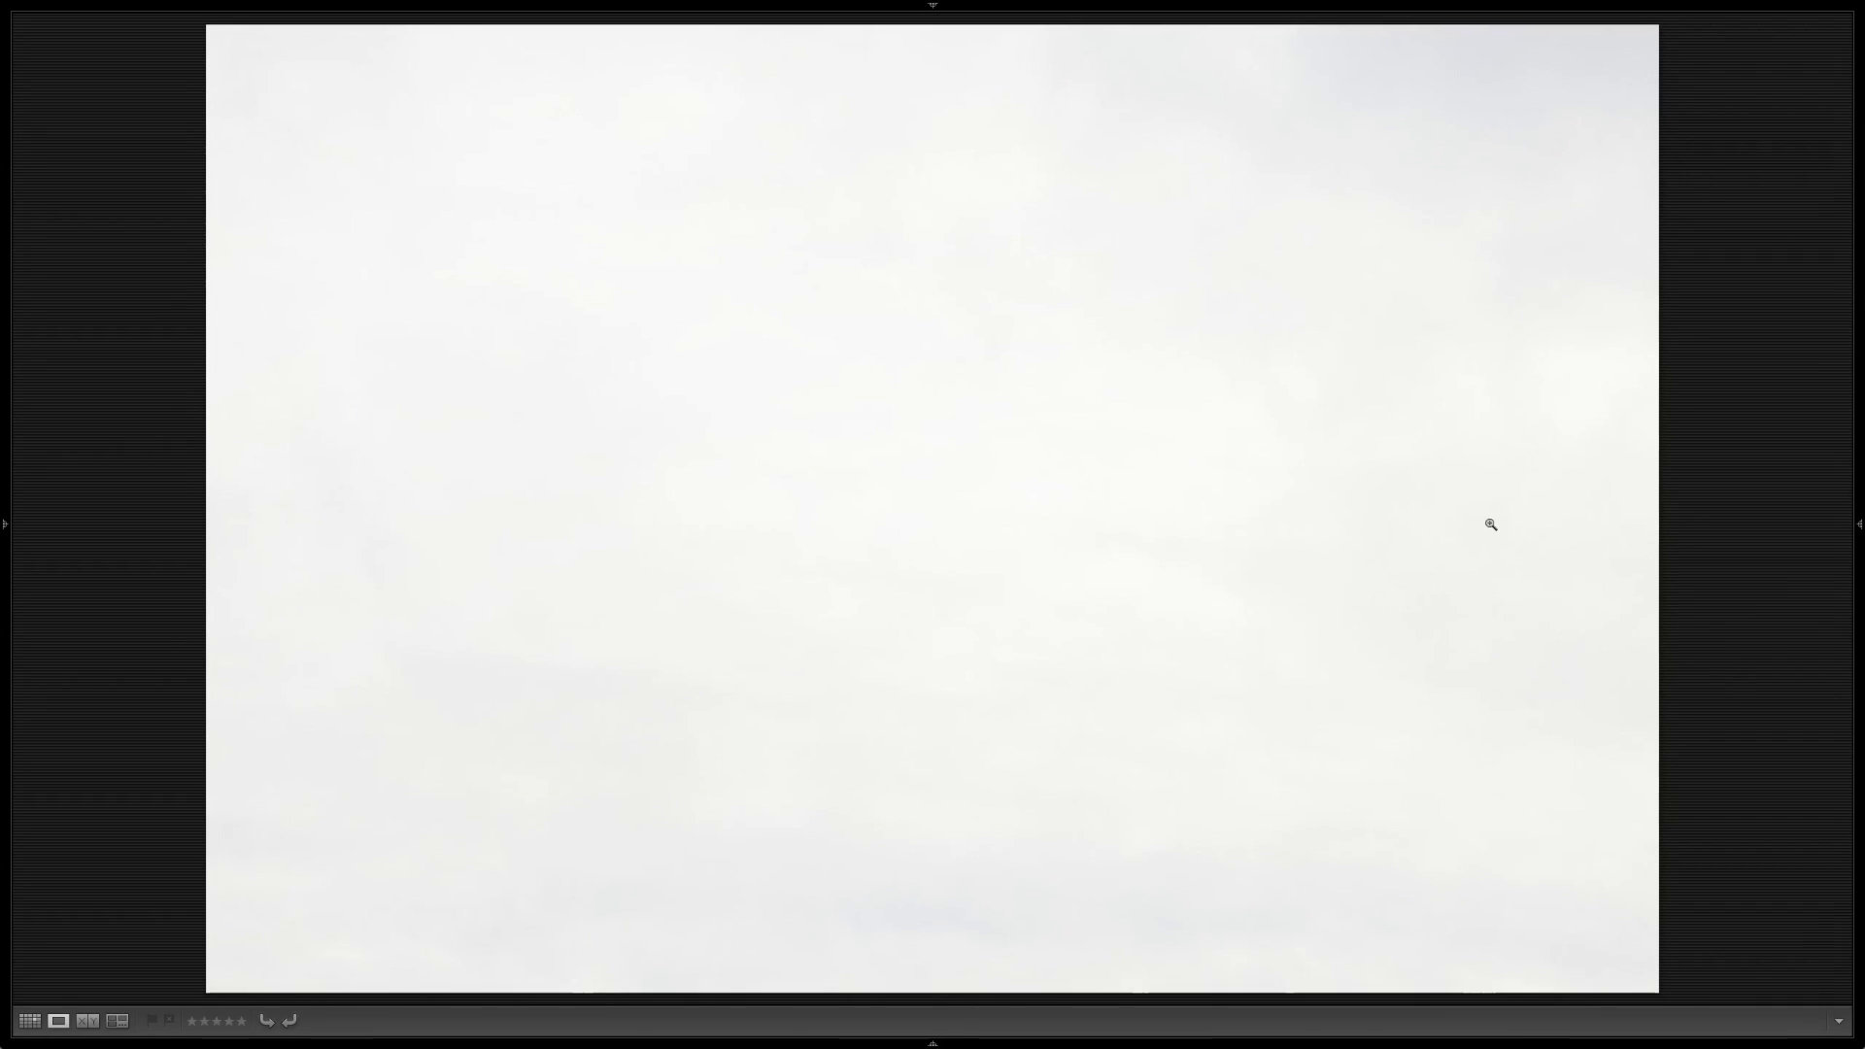
key("d")
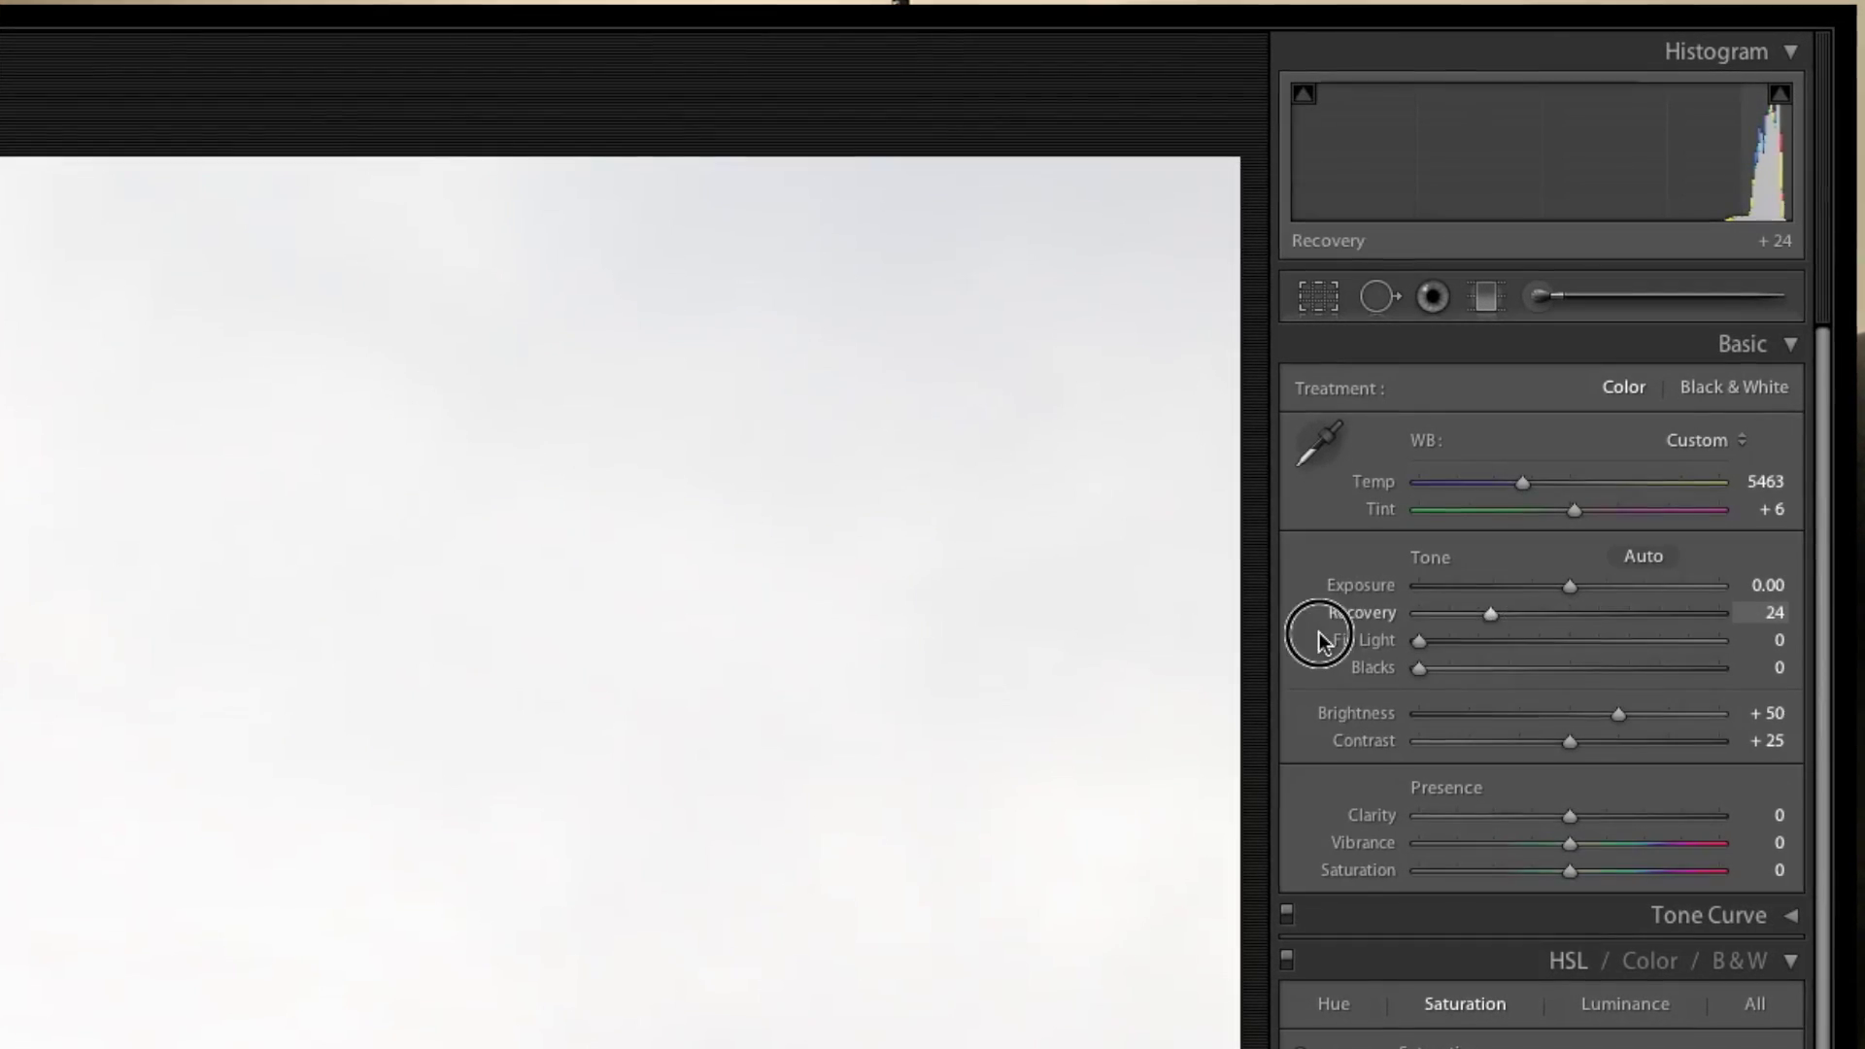
double_click(1379, 622)
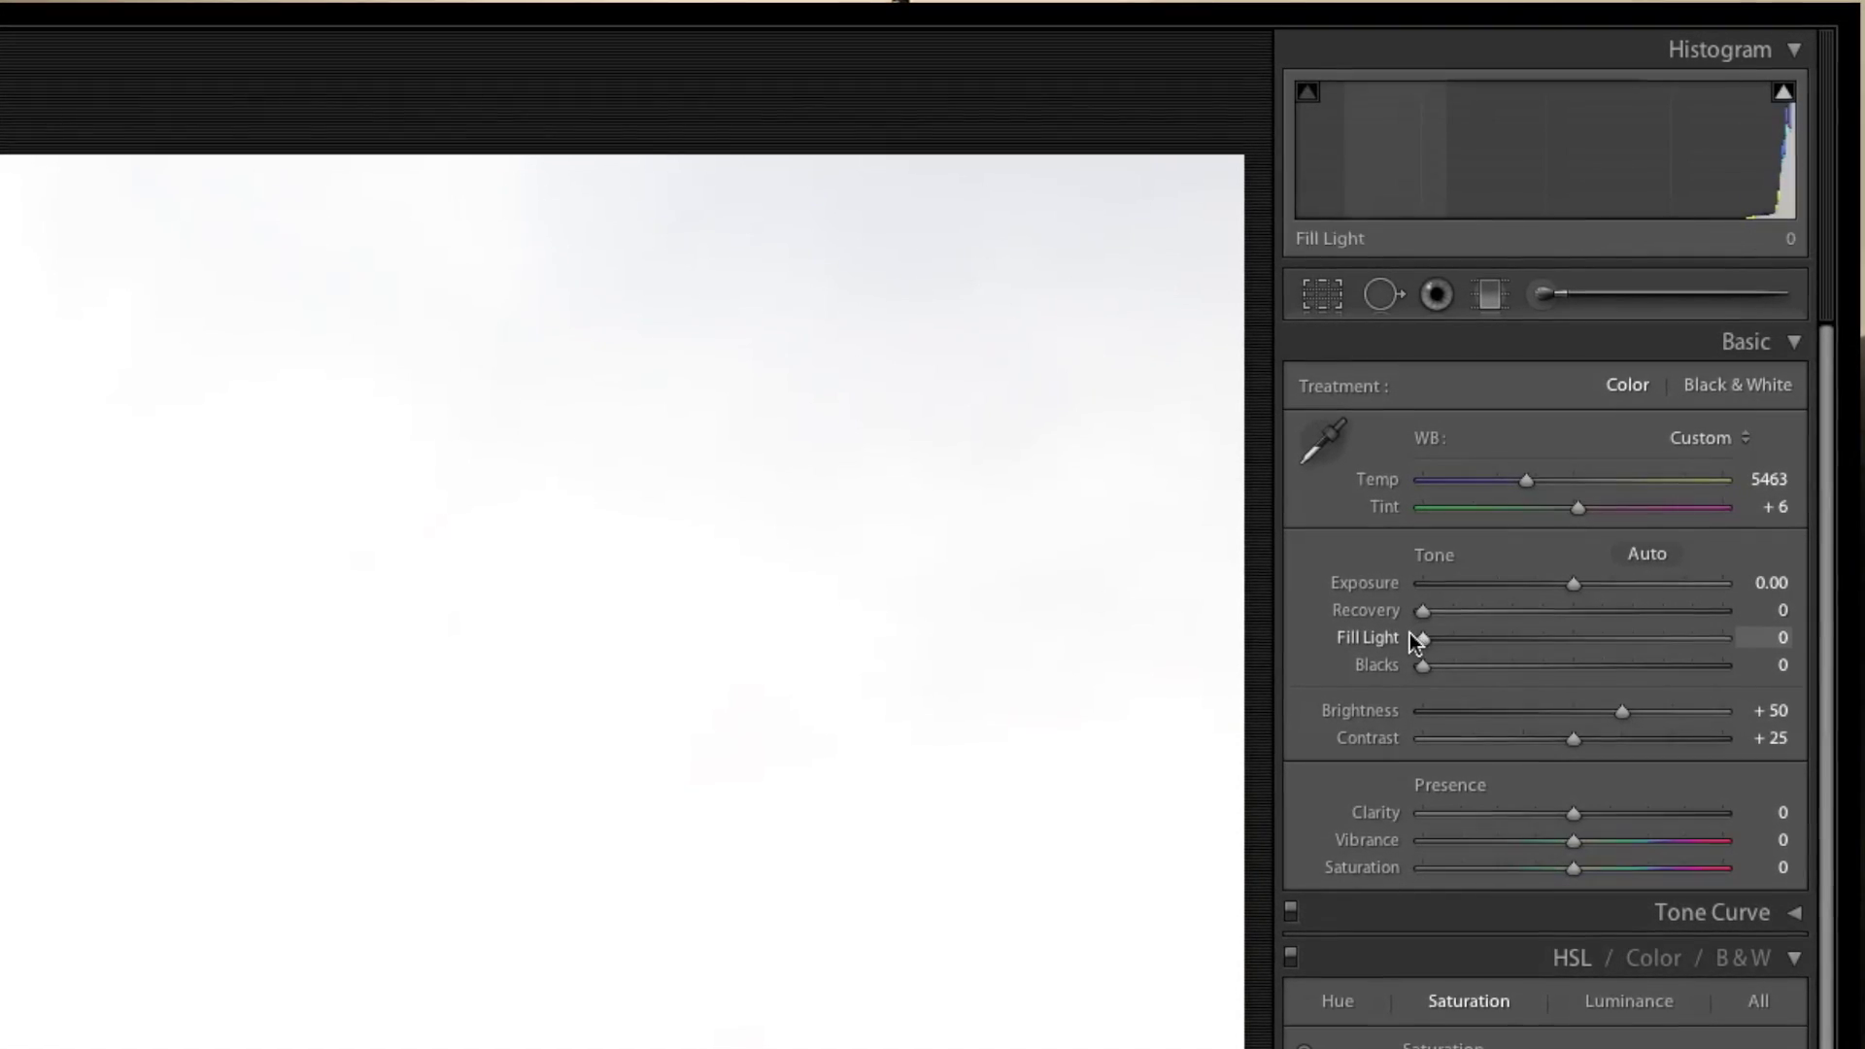
key("j")
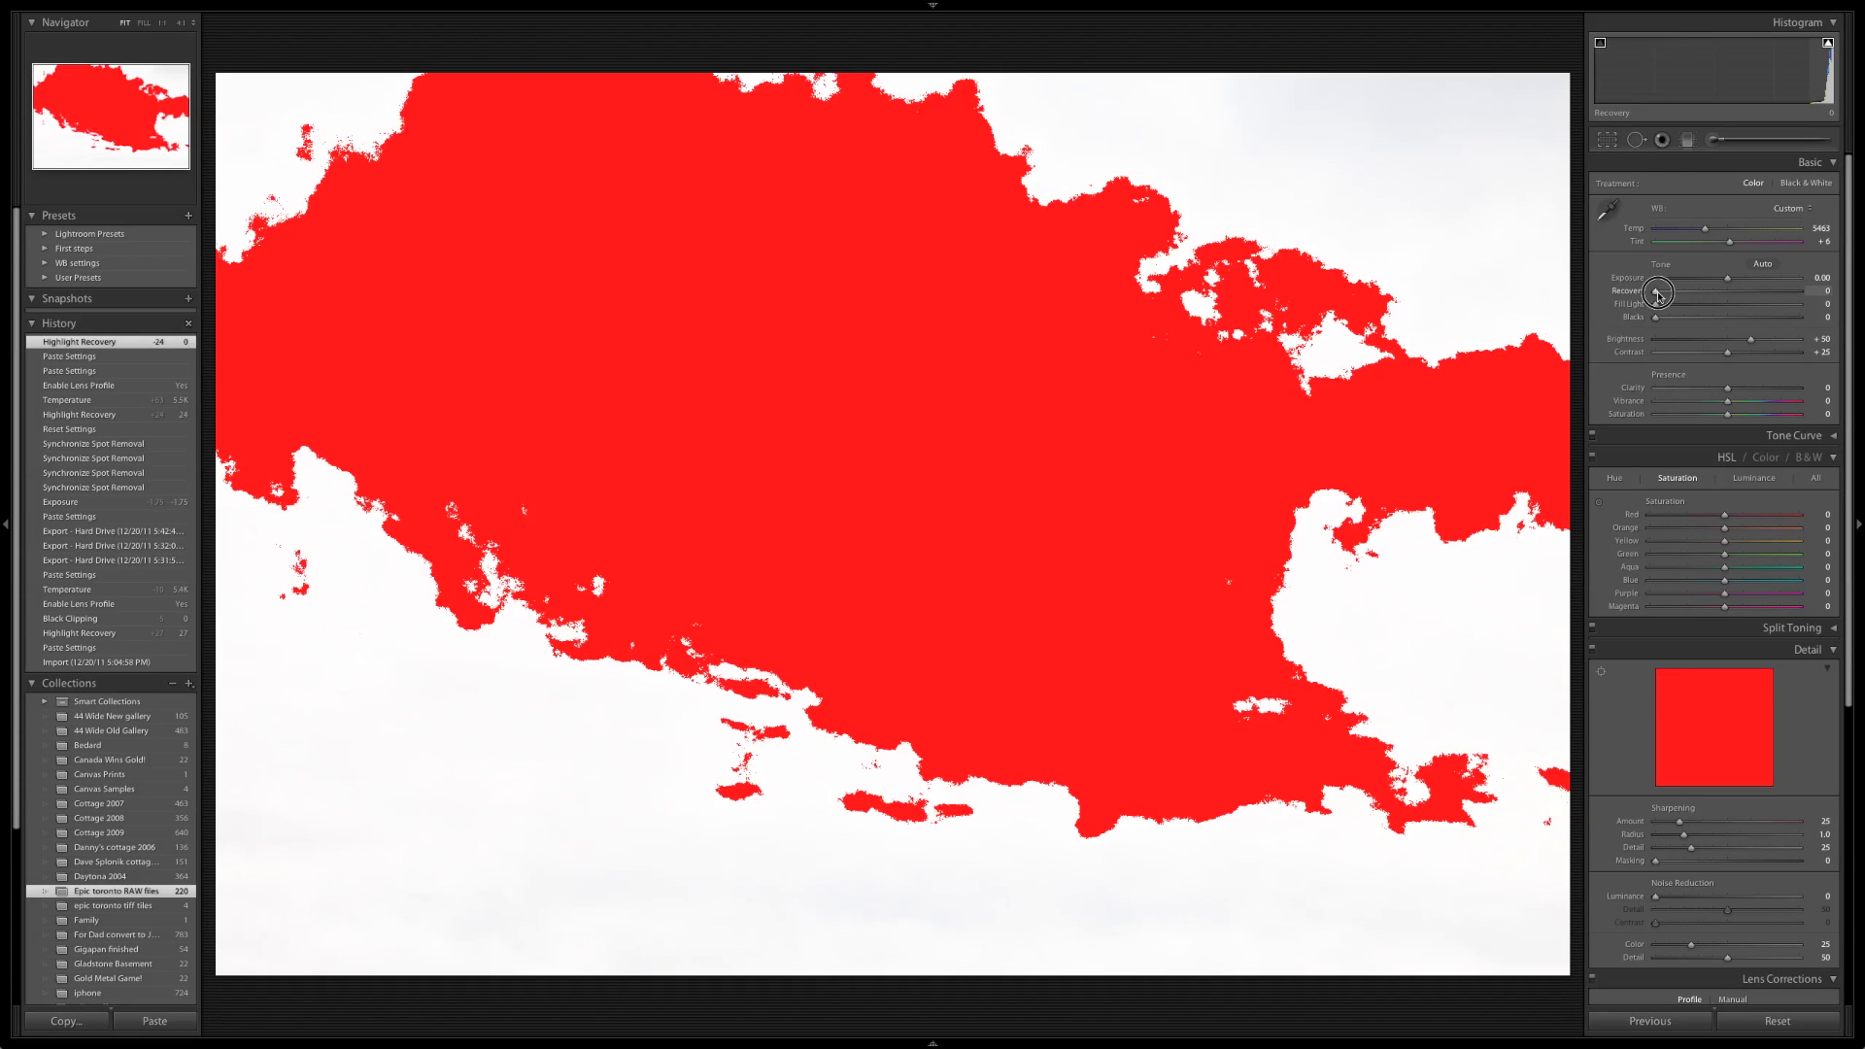
left_click_drag(1427, 609, 1454, 612)
left_click_drag(1670, 296, 1686, 297)
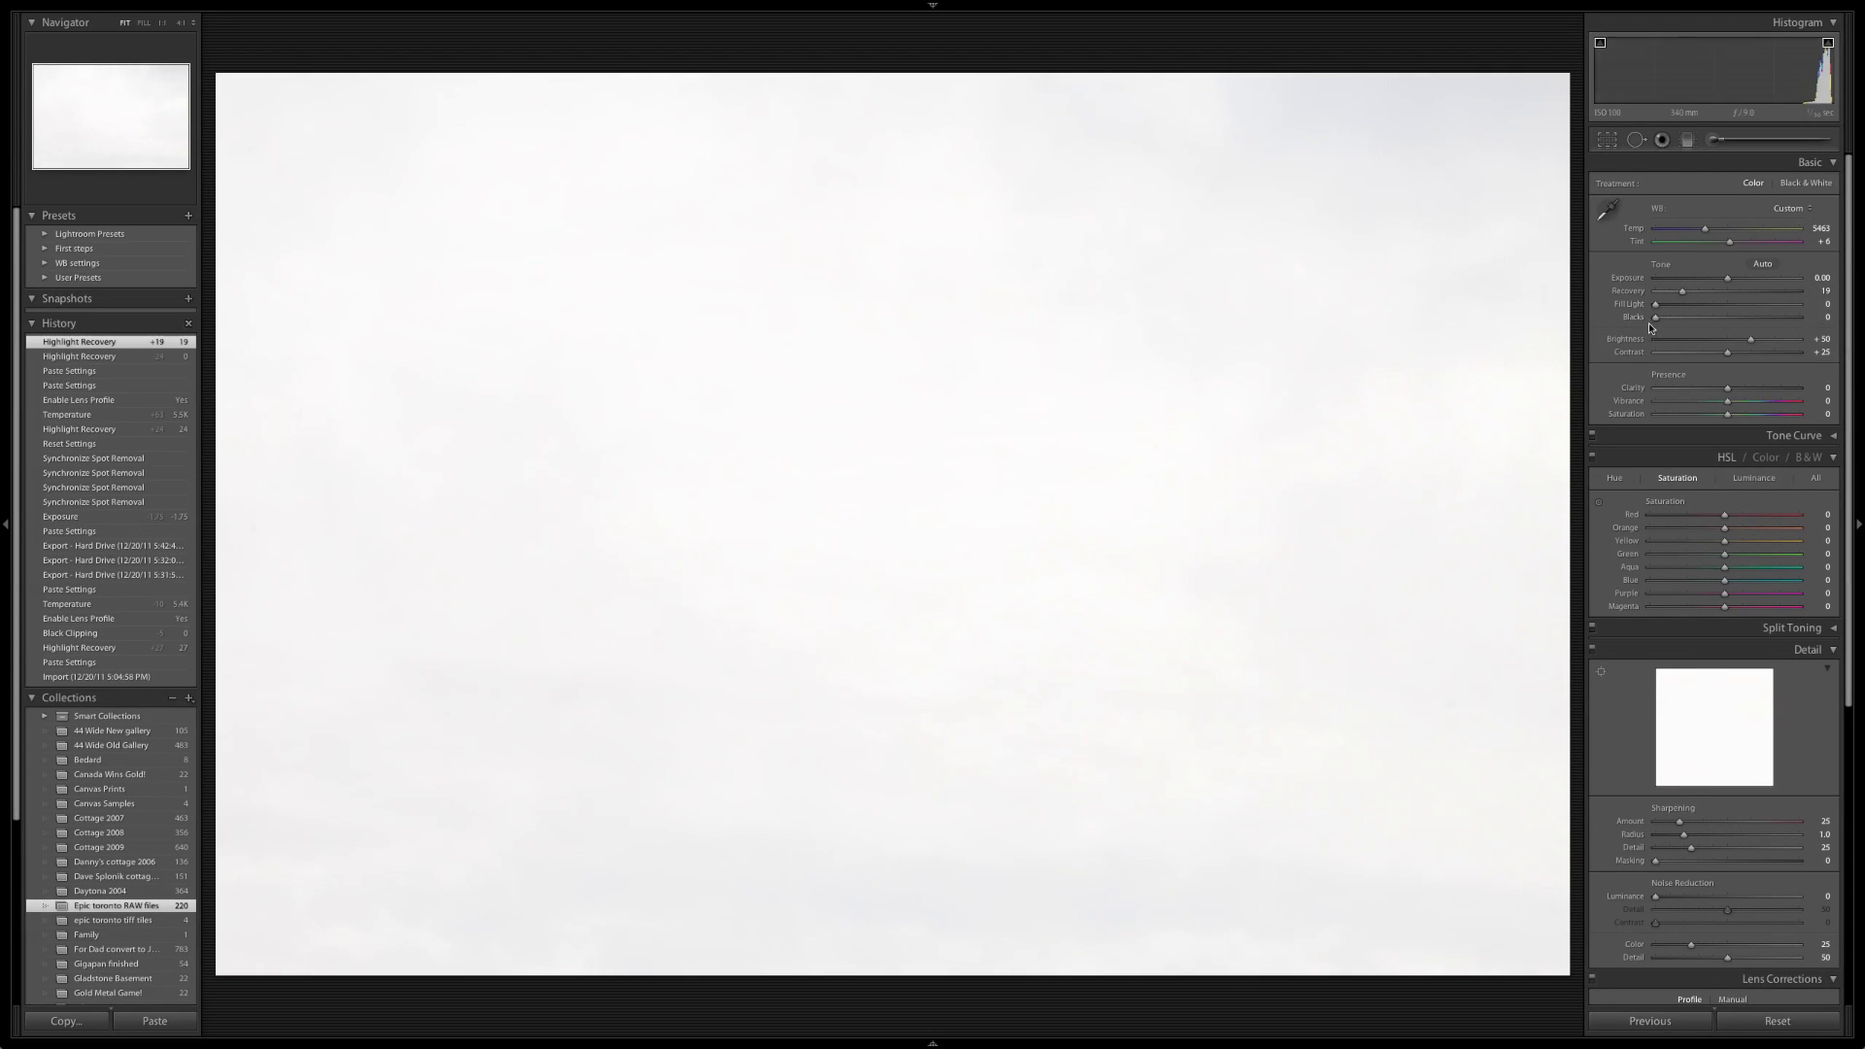
left_click(1655, 320)
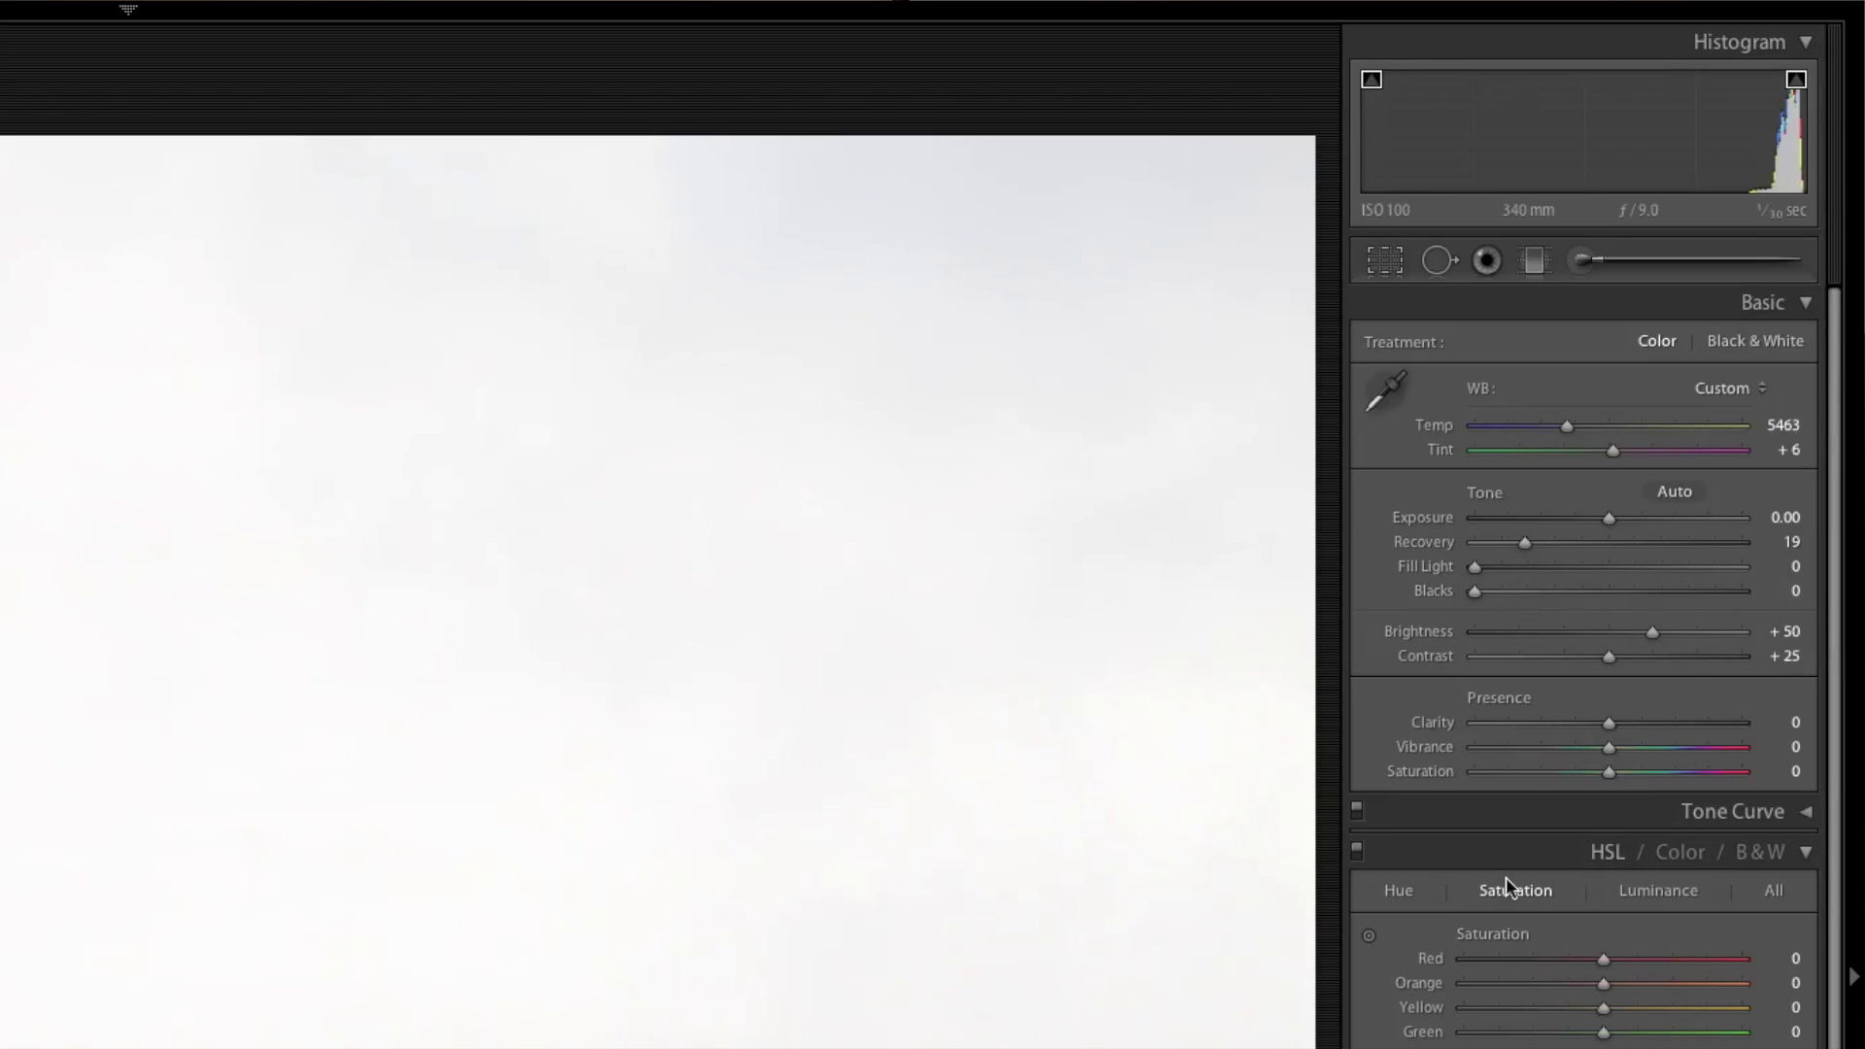
scroll(1537, 894, "down", 3)
scroll(1554, 728, "up", 3)
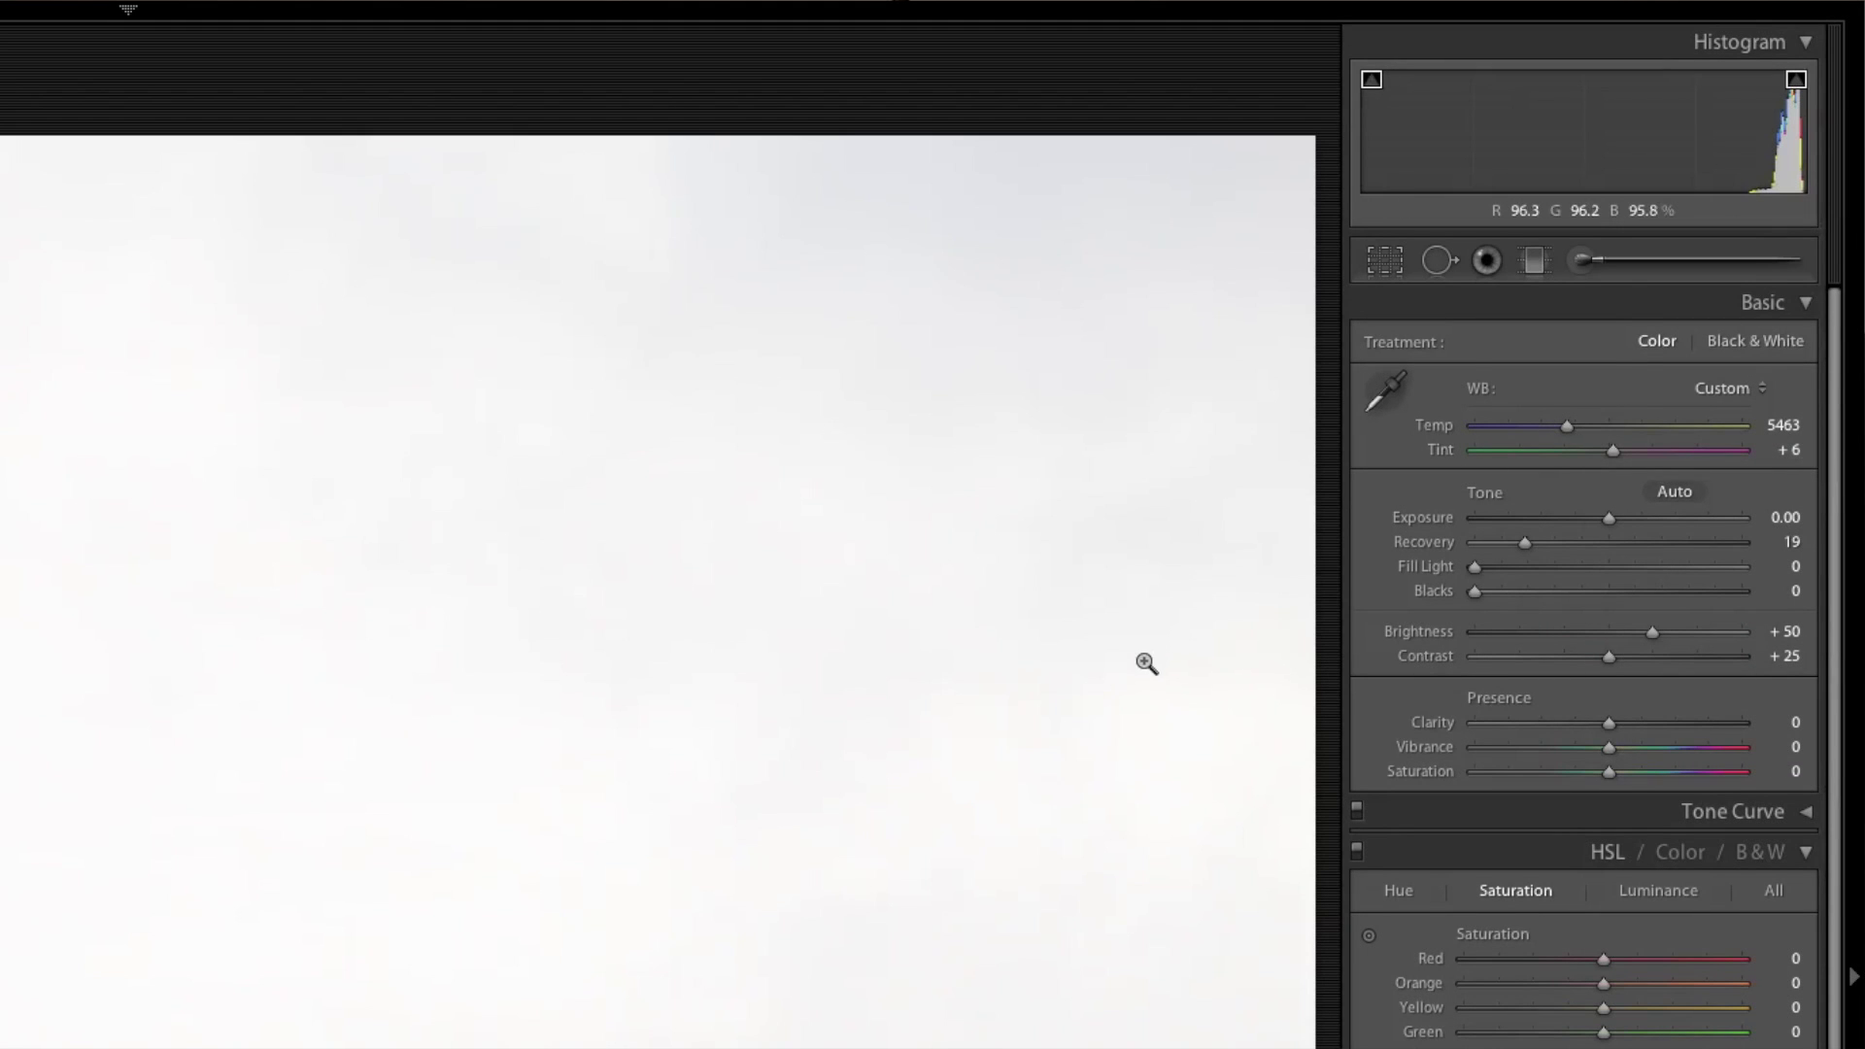
scroll(1583, 825, "down", 10)
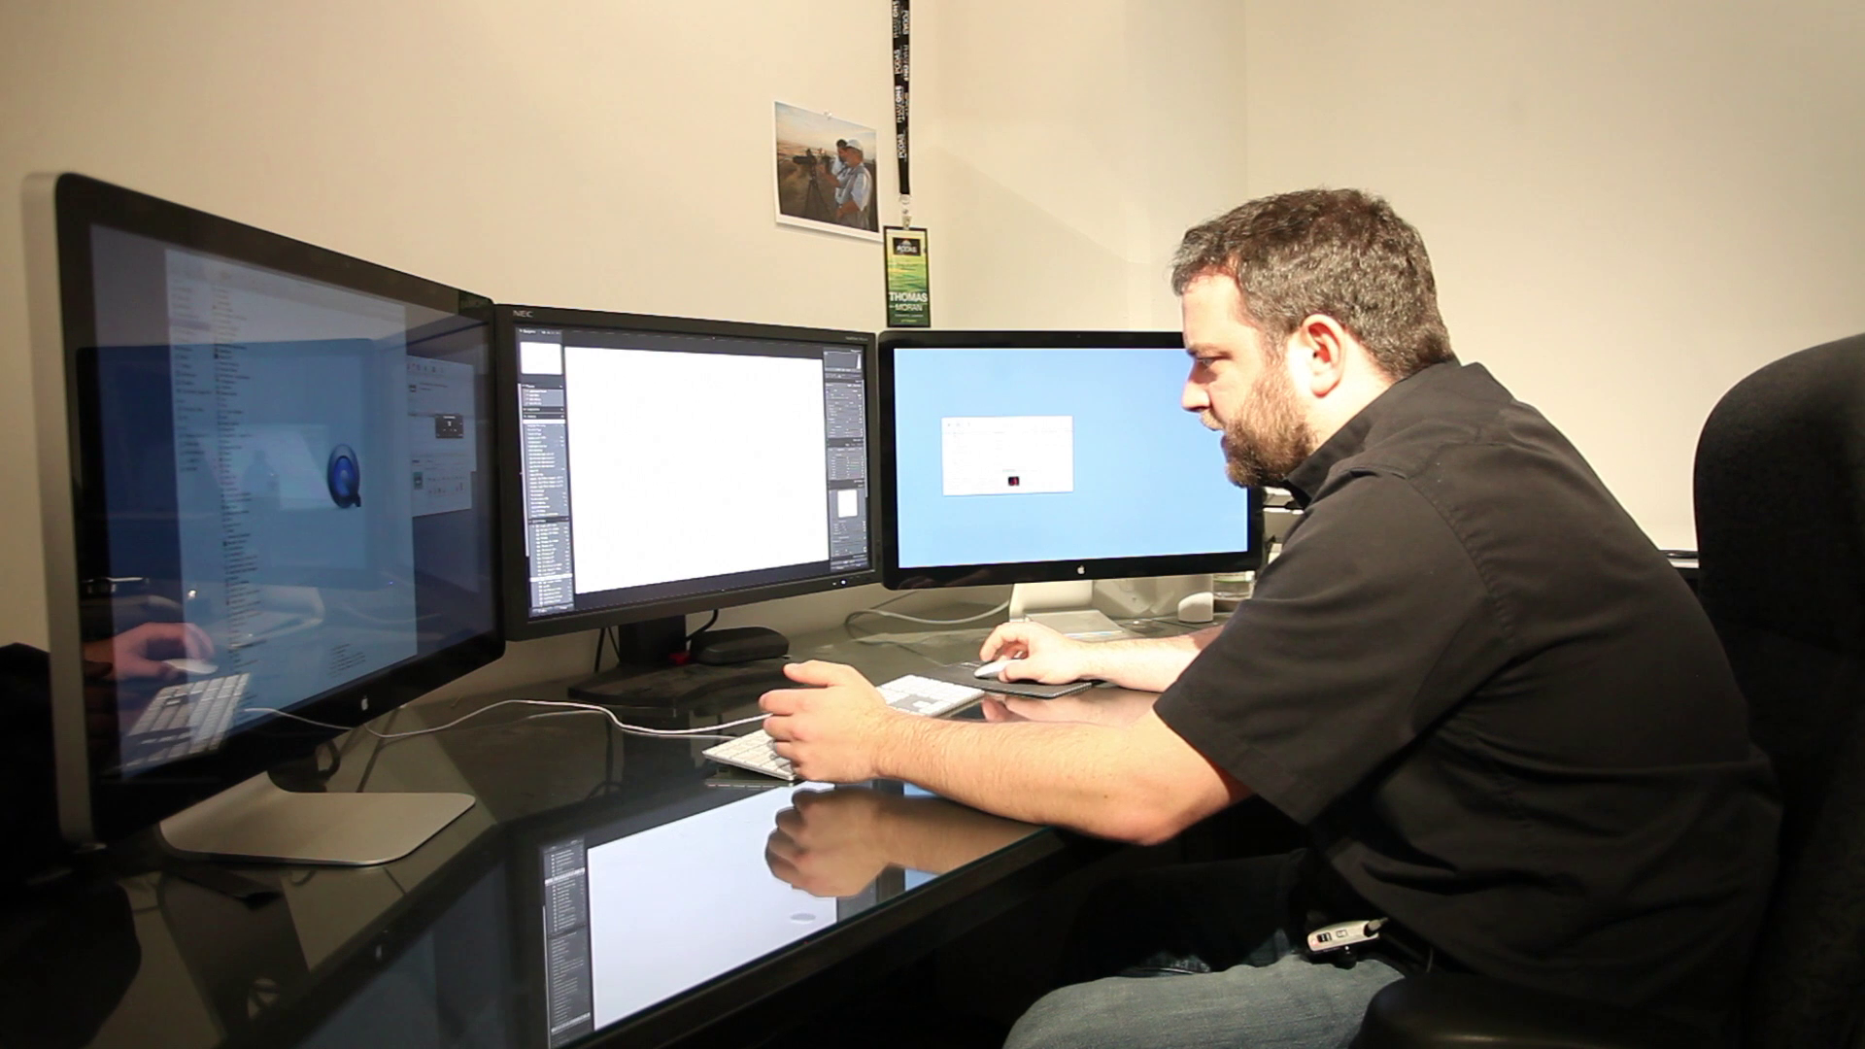
Step: Check a plain sky frame and a skyline frame full size, then return to the thumbnail grid
key("shift+Tab")
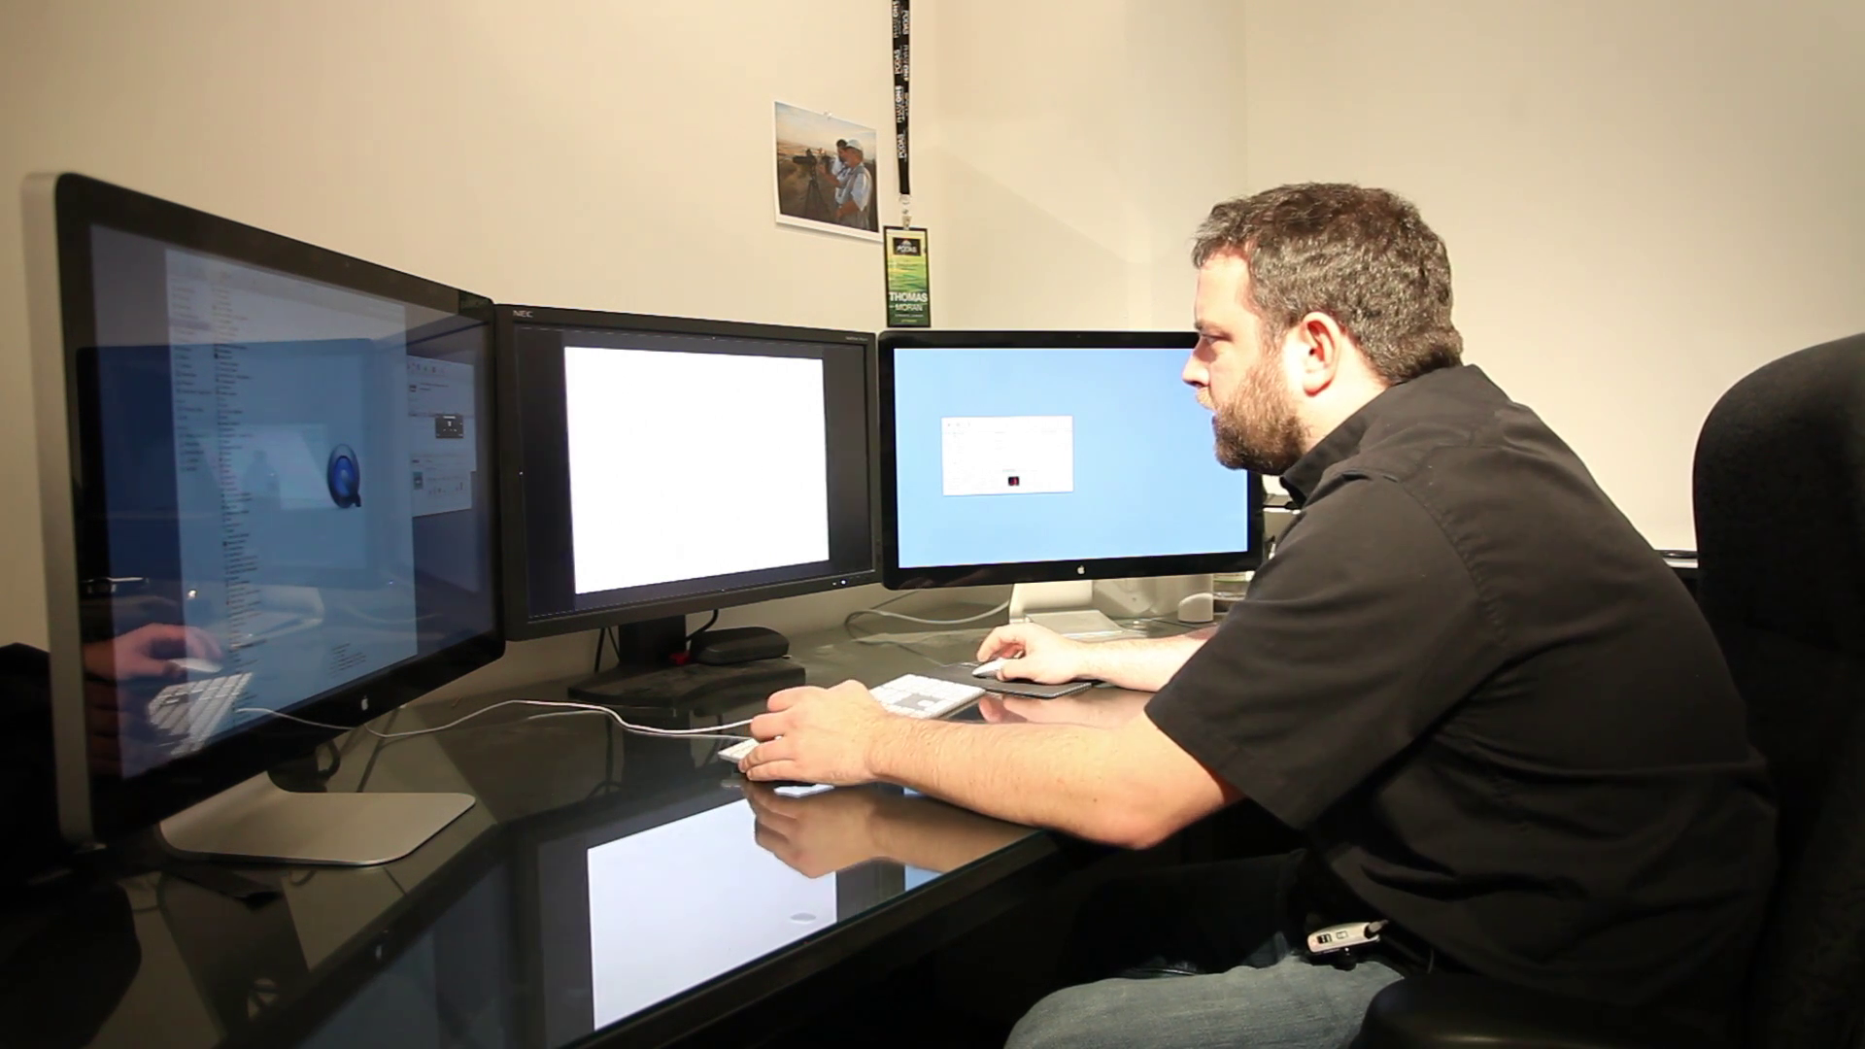
key("g")
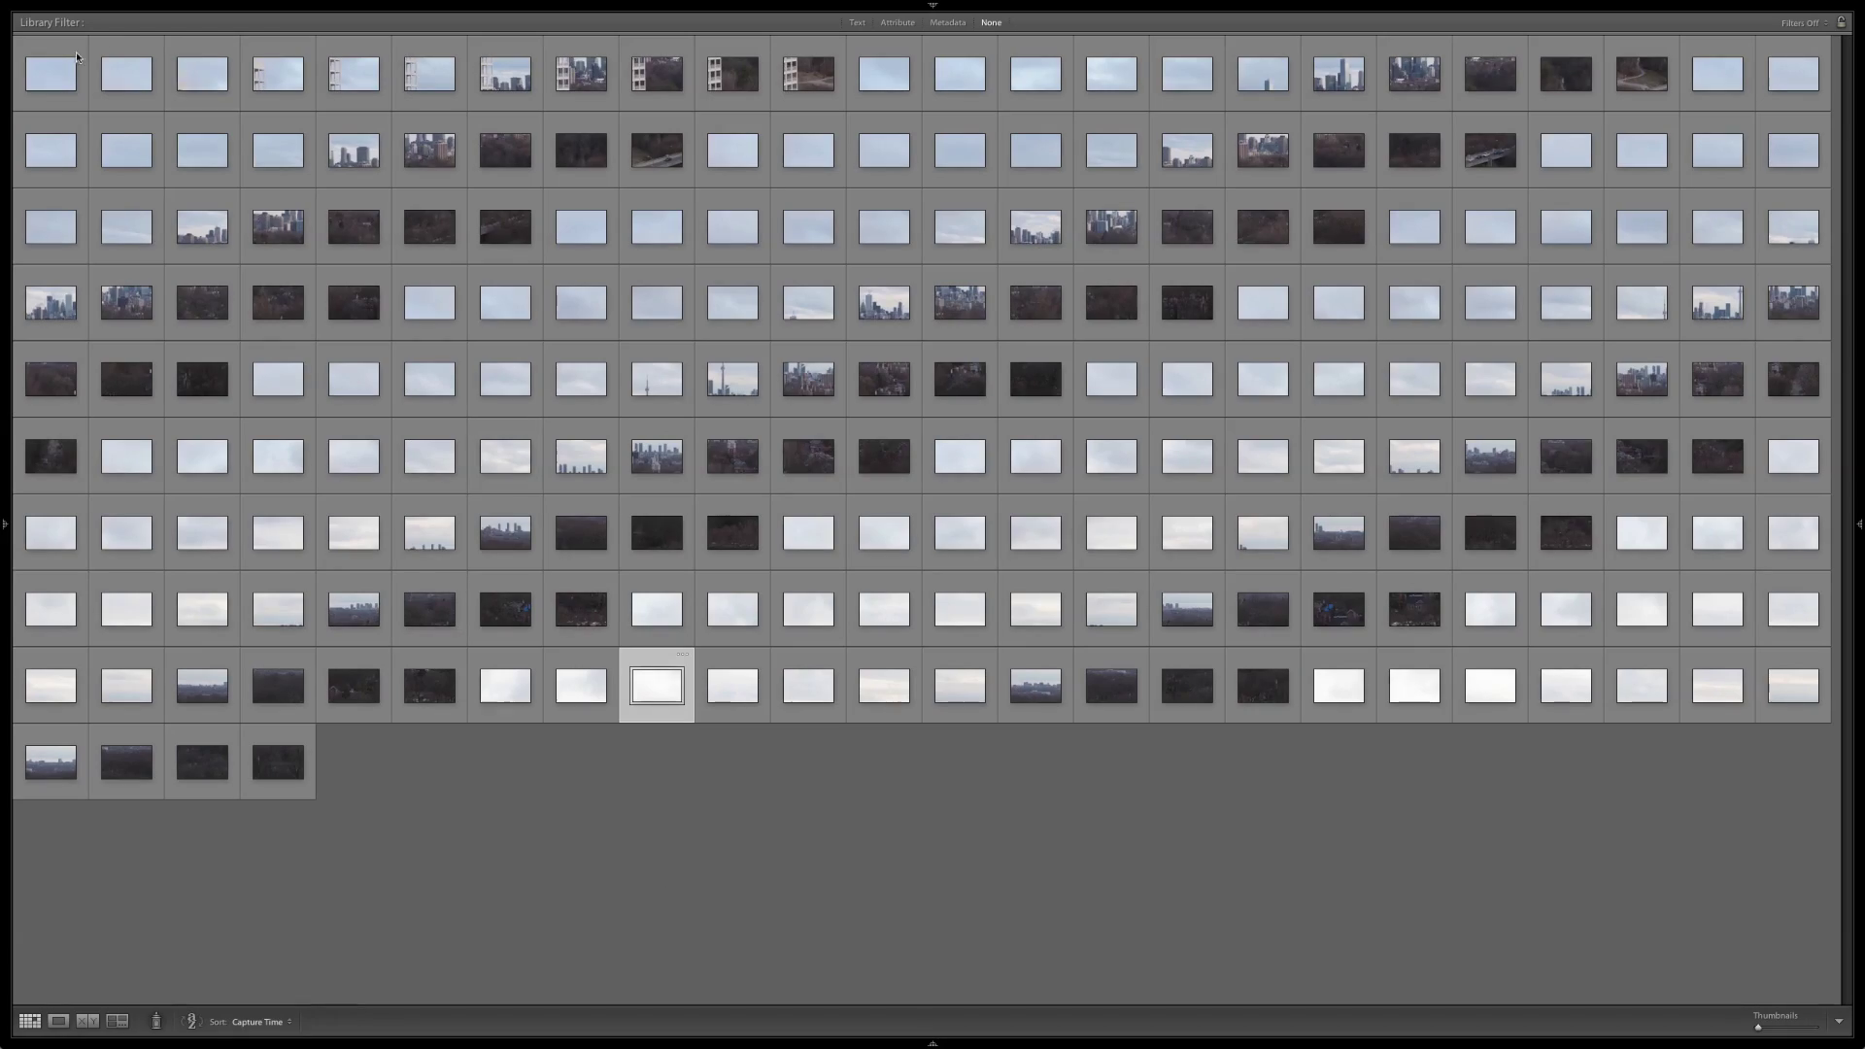
left_click(42, 92)
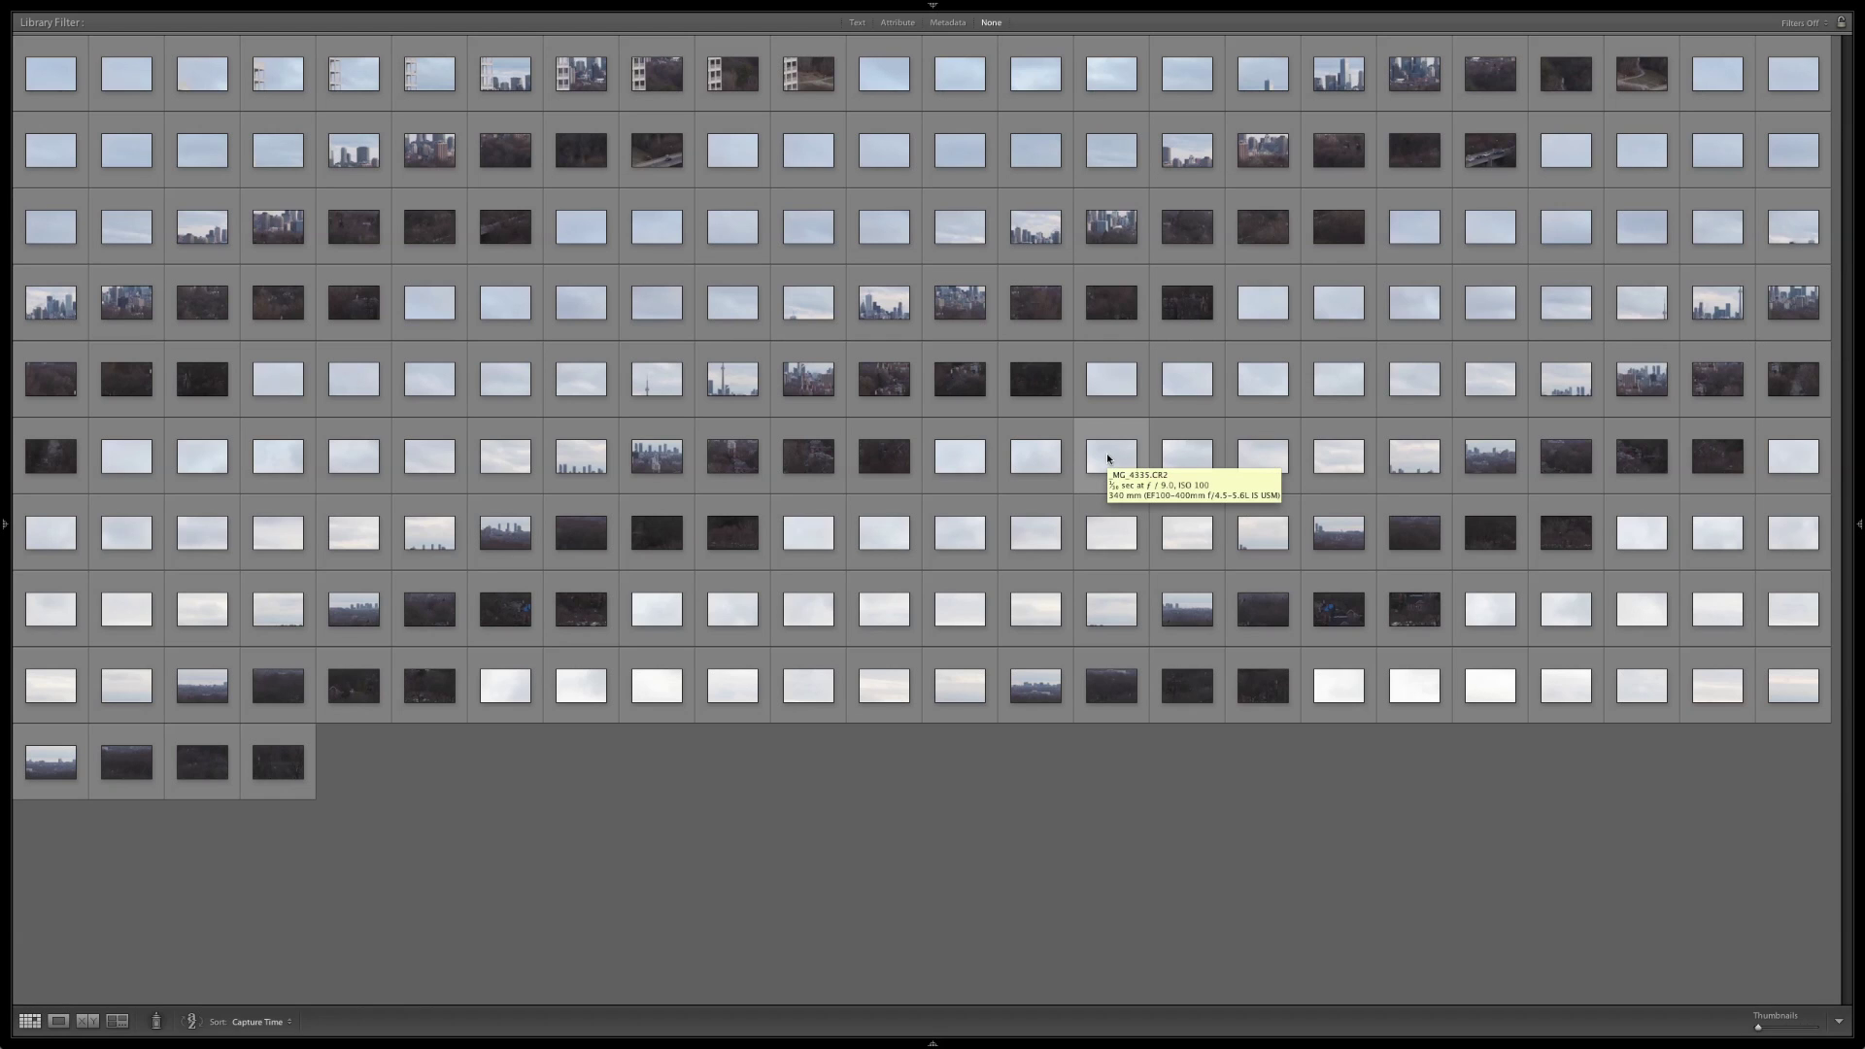
left_click(1108, 458)
double_click(1108, 458)
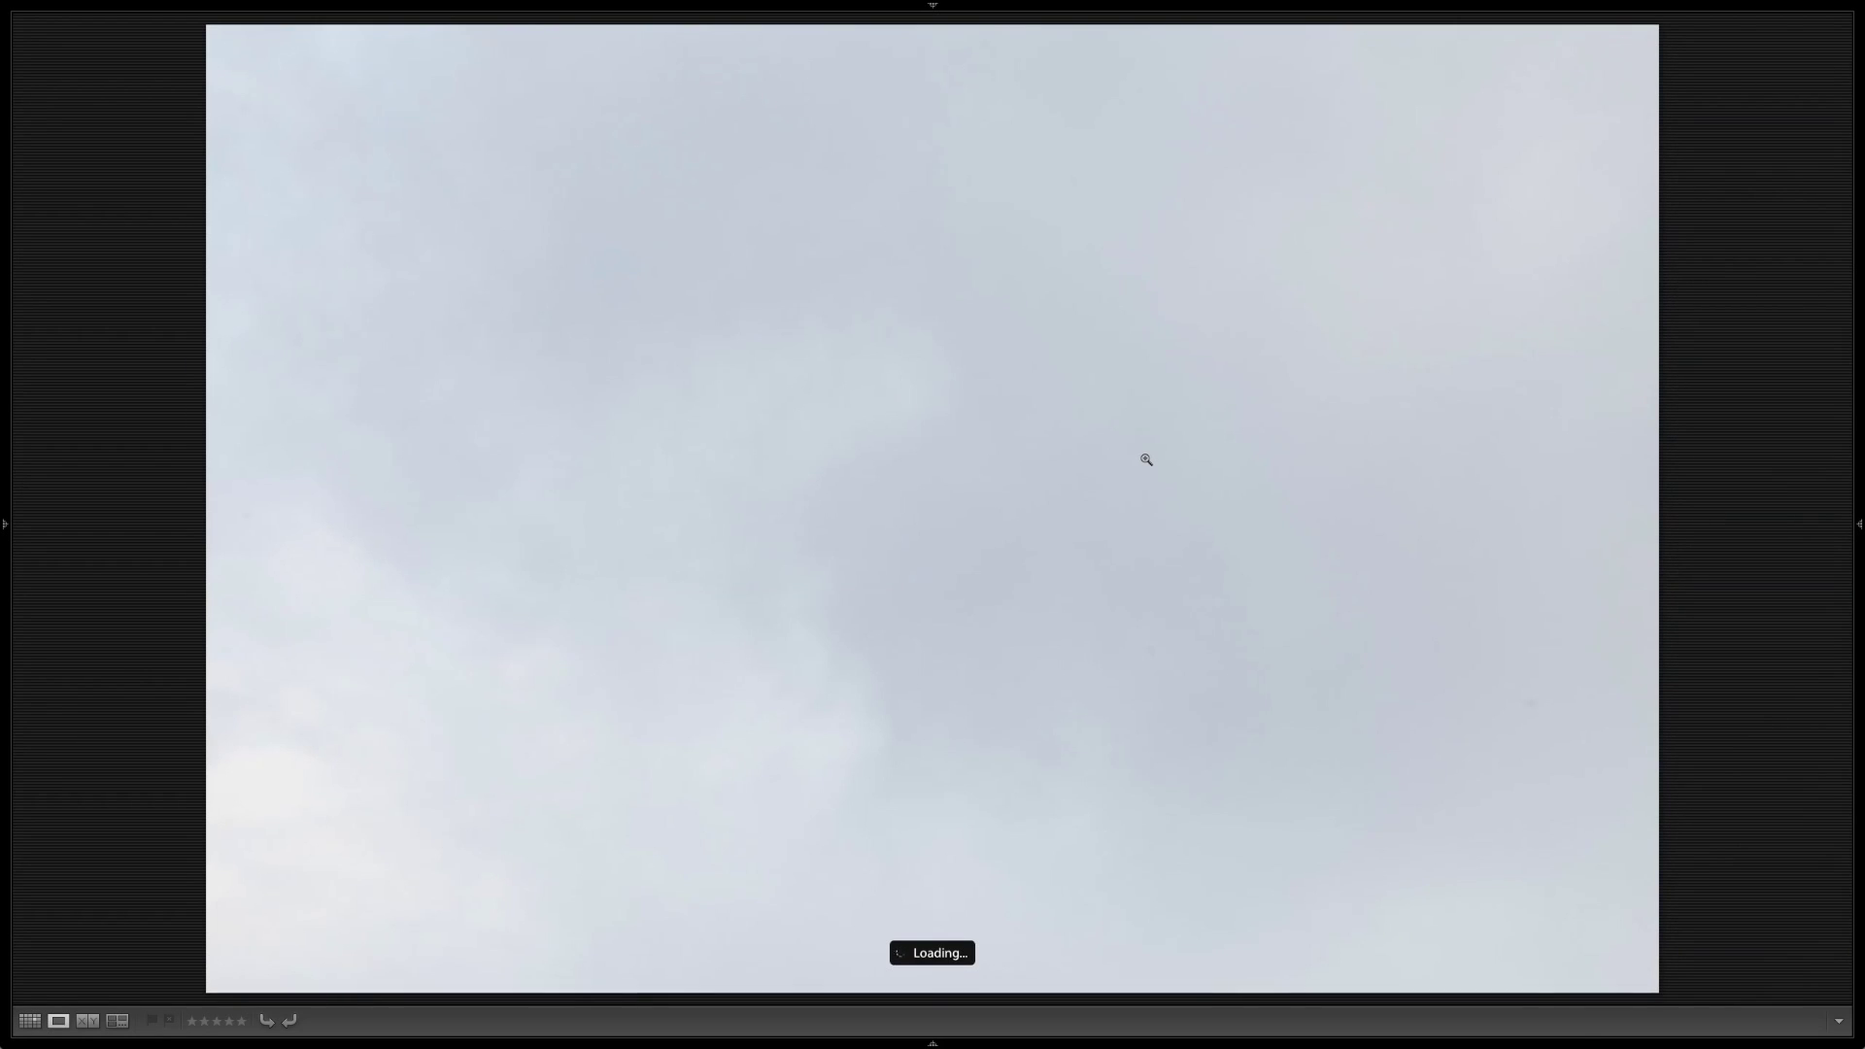
key("d")
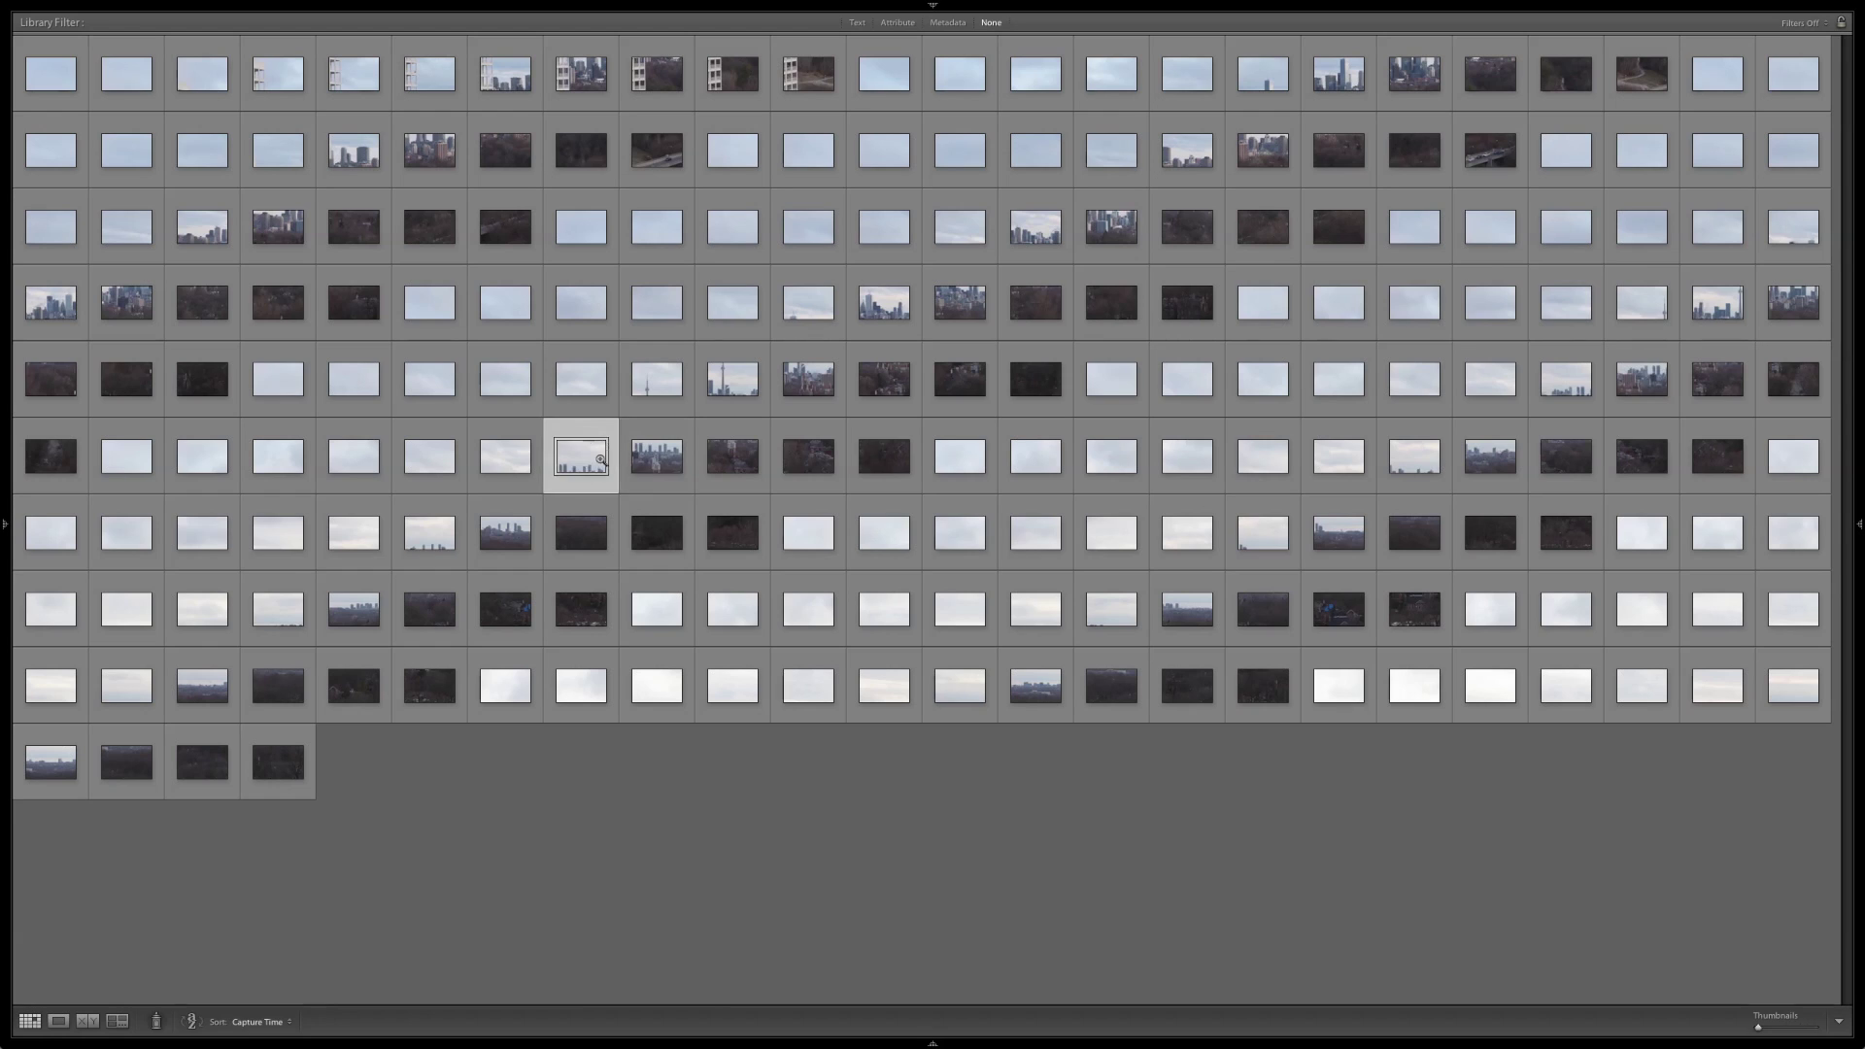
double_click(601, 459)
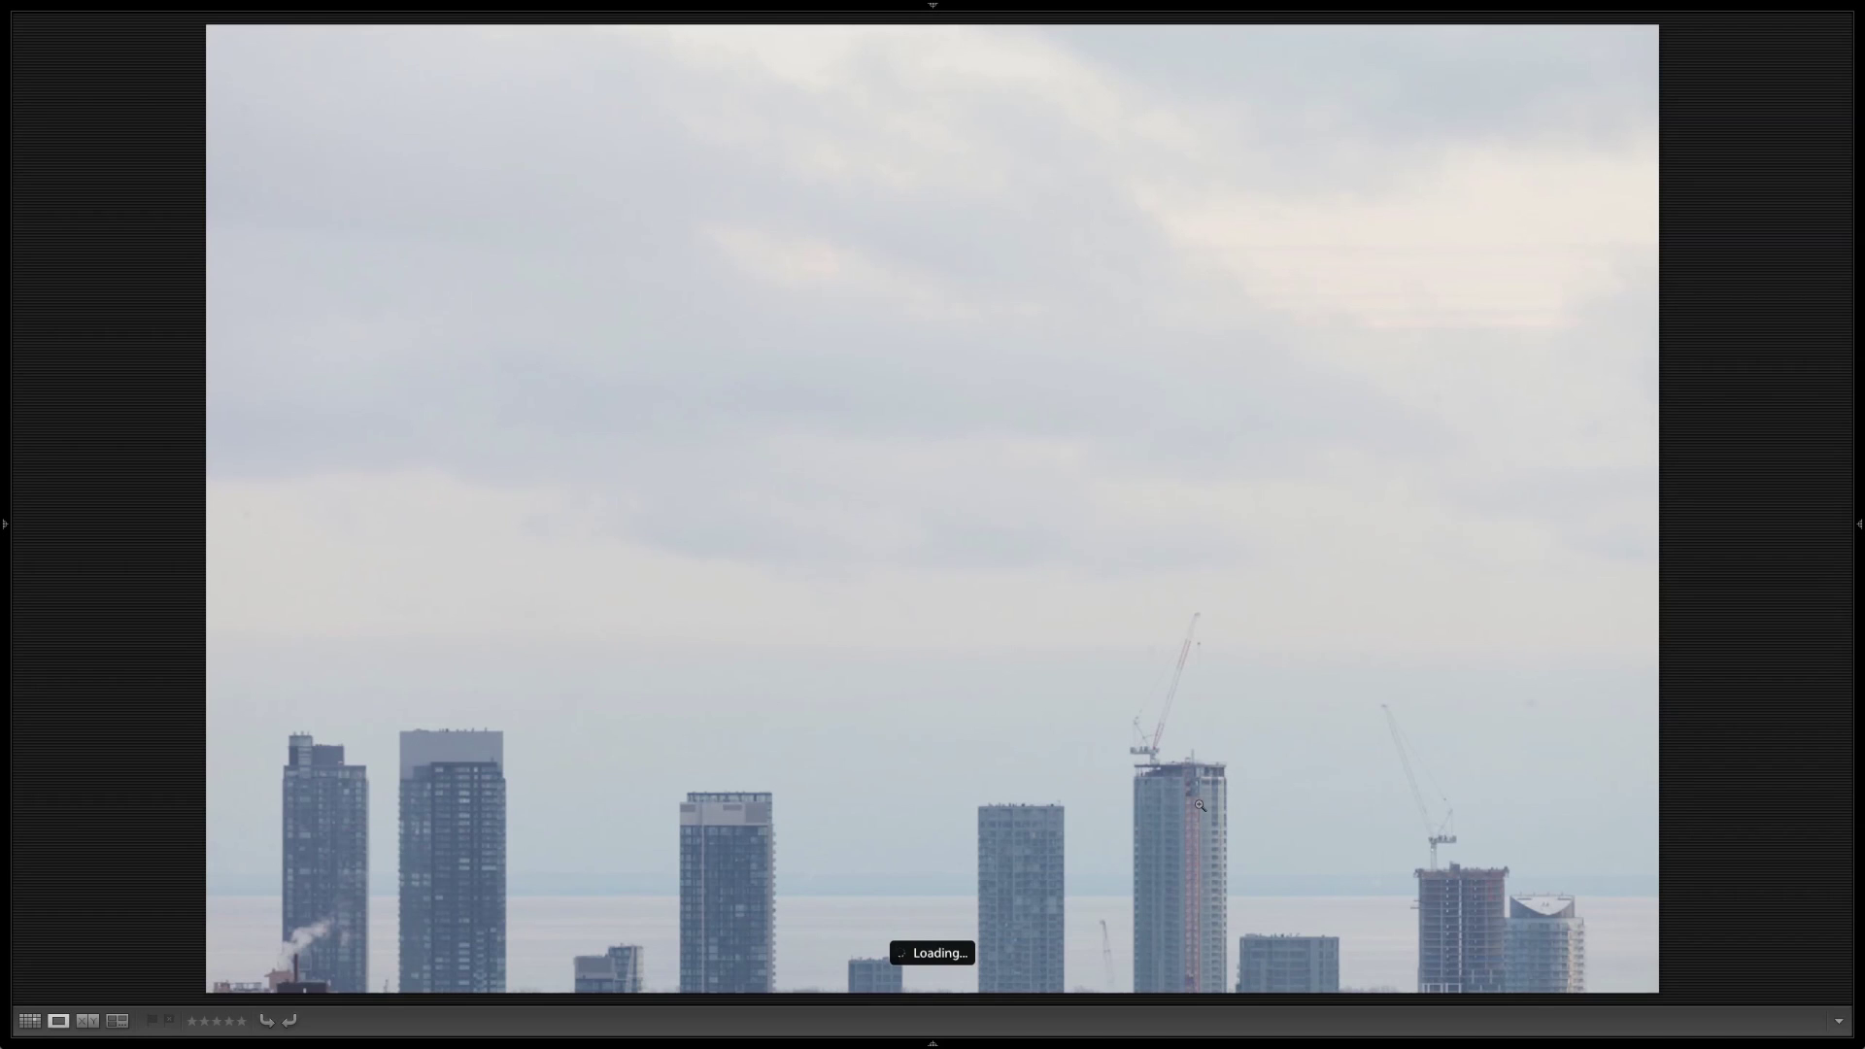
key("g")
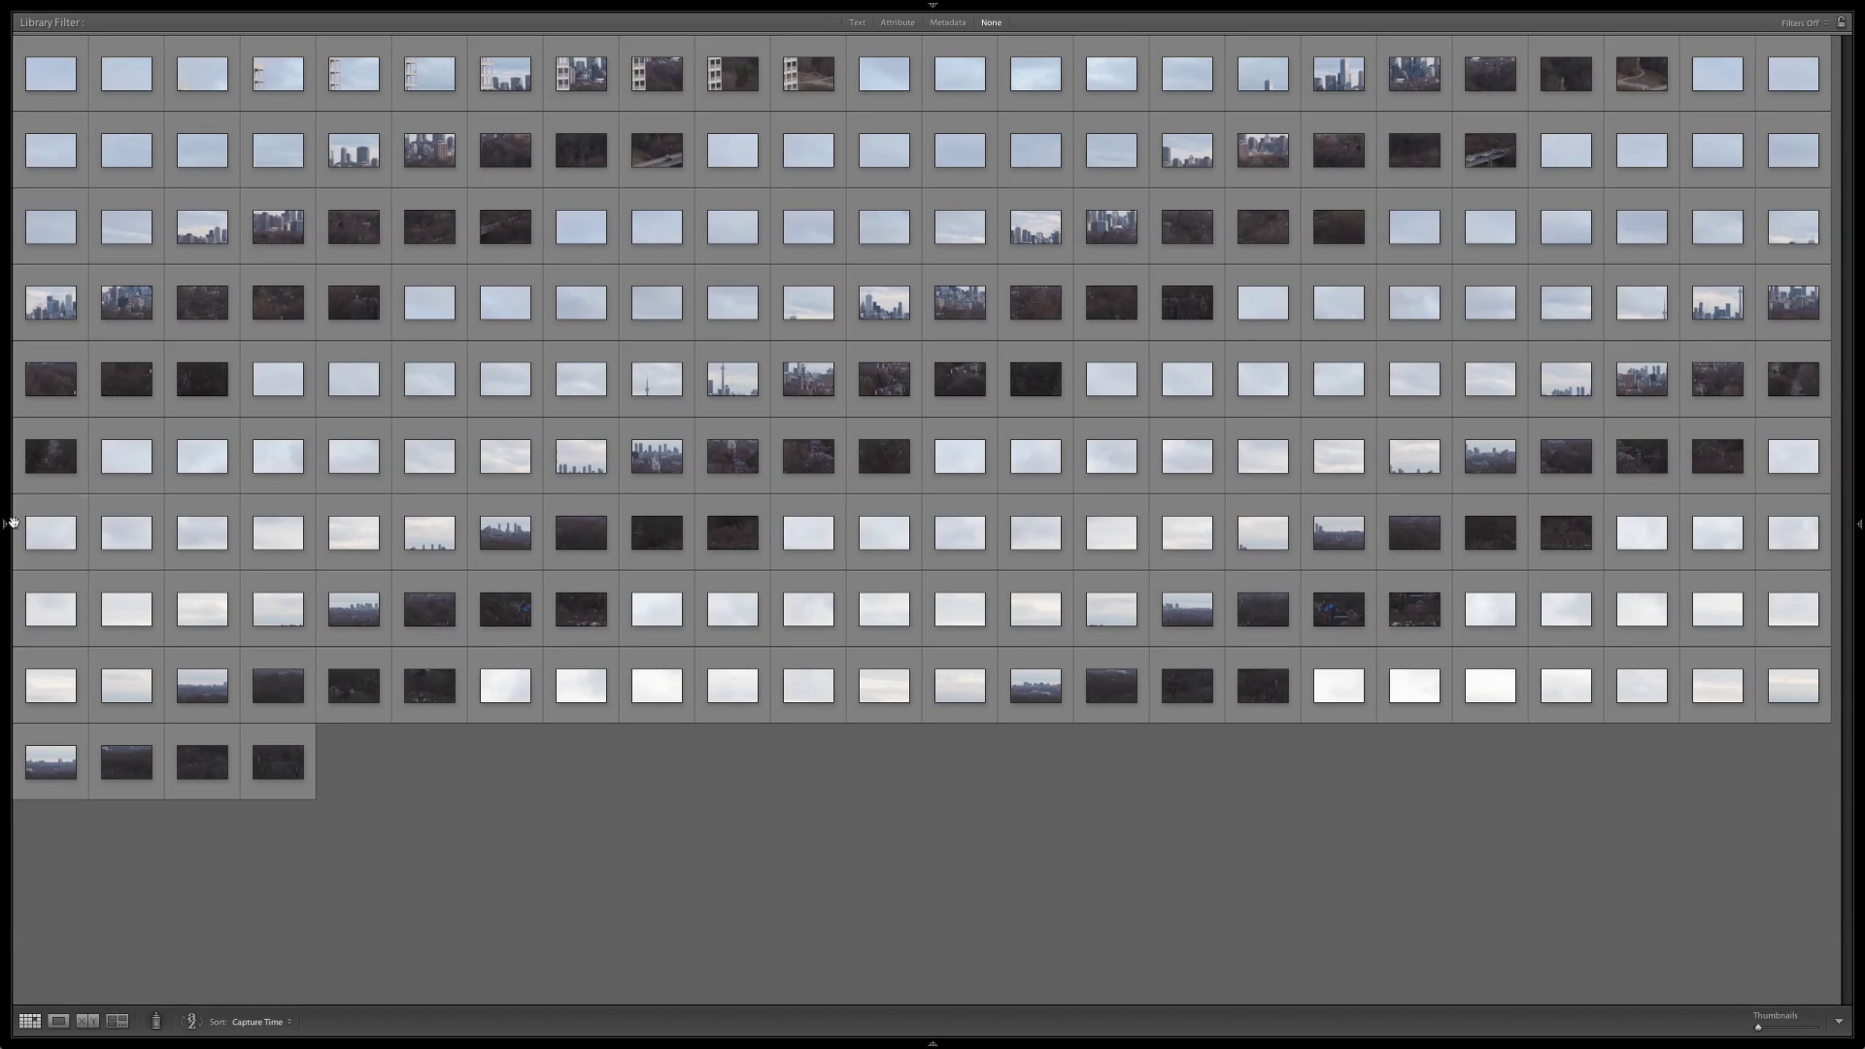
Step: Export the 220 frames with the 'Tiff's for PTGui' preset as 16-bit ProPhoto RGB TIFFs
left_click(6, 526)
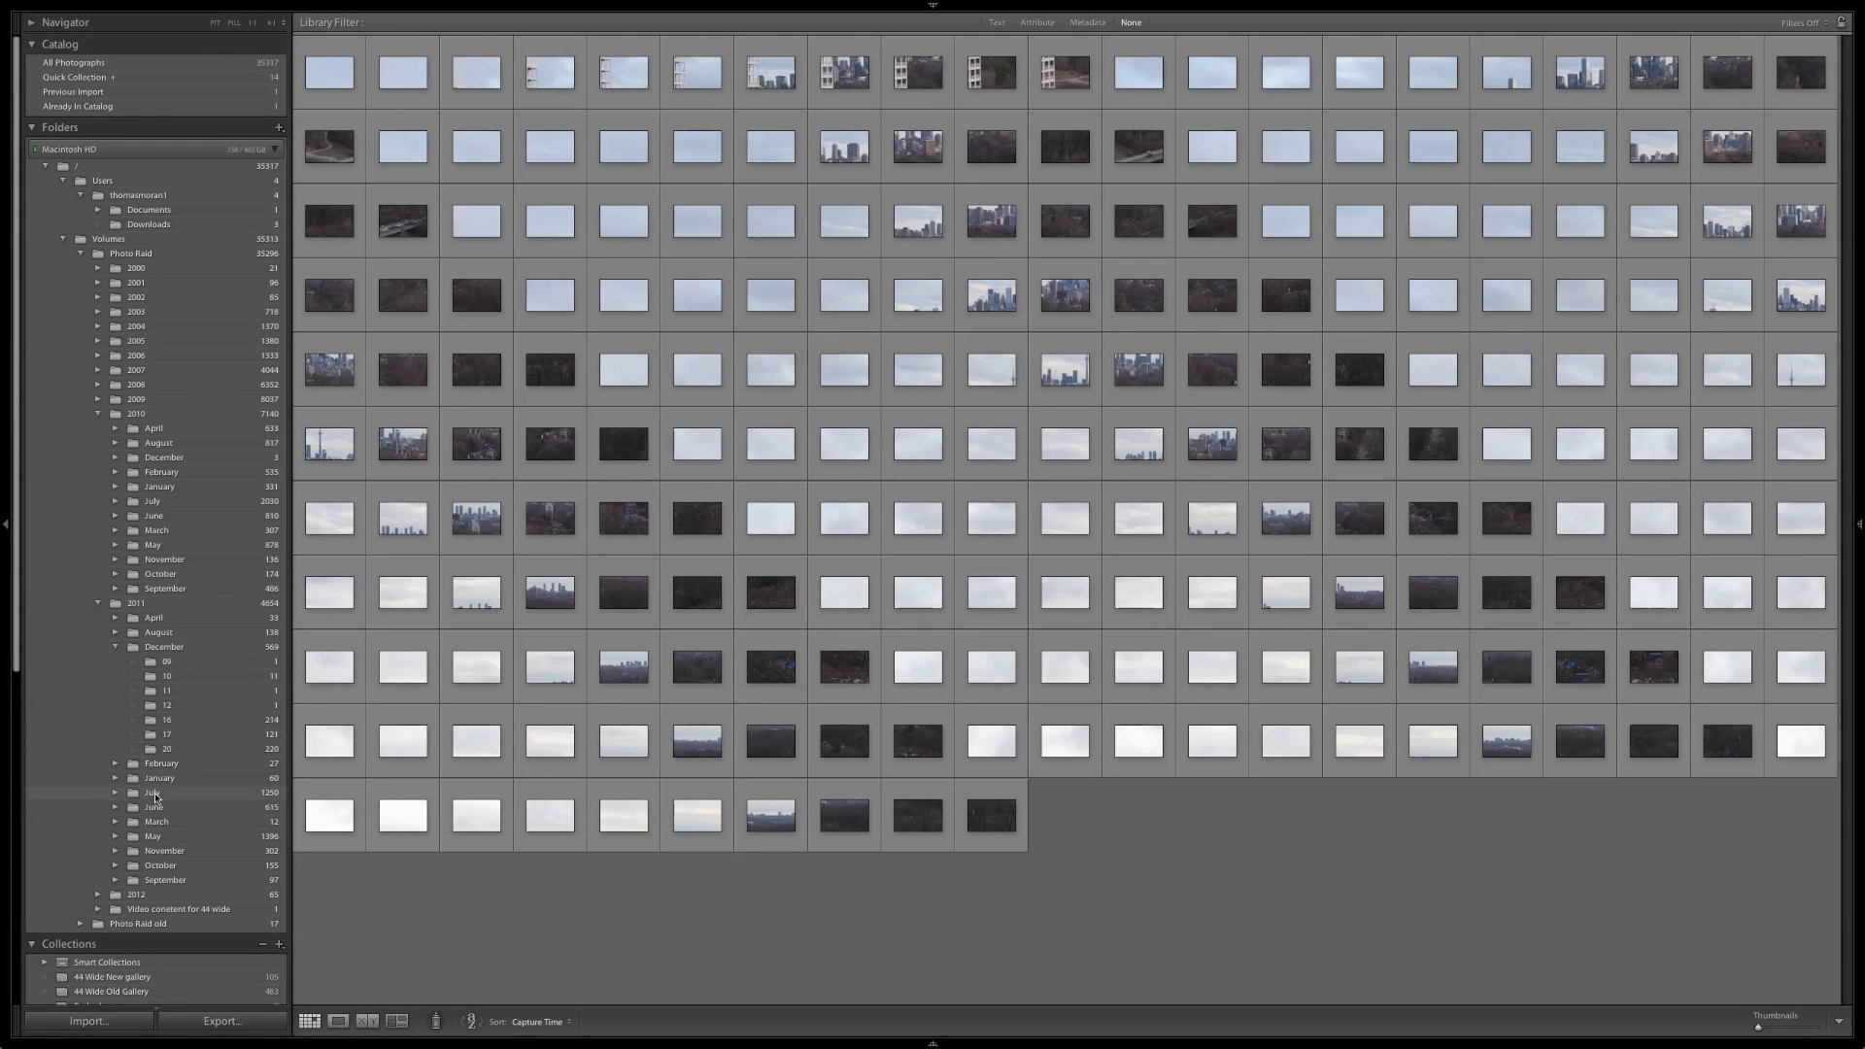
scroll(163, 799, "down", 5)
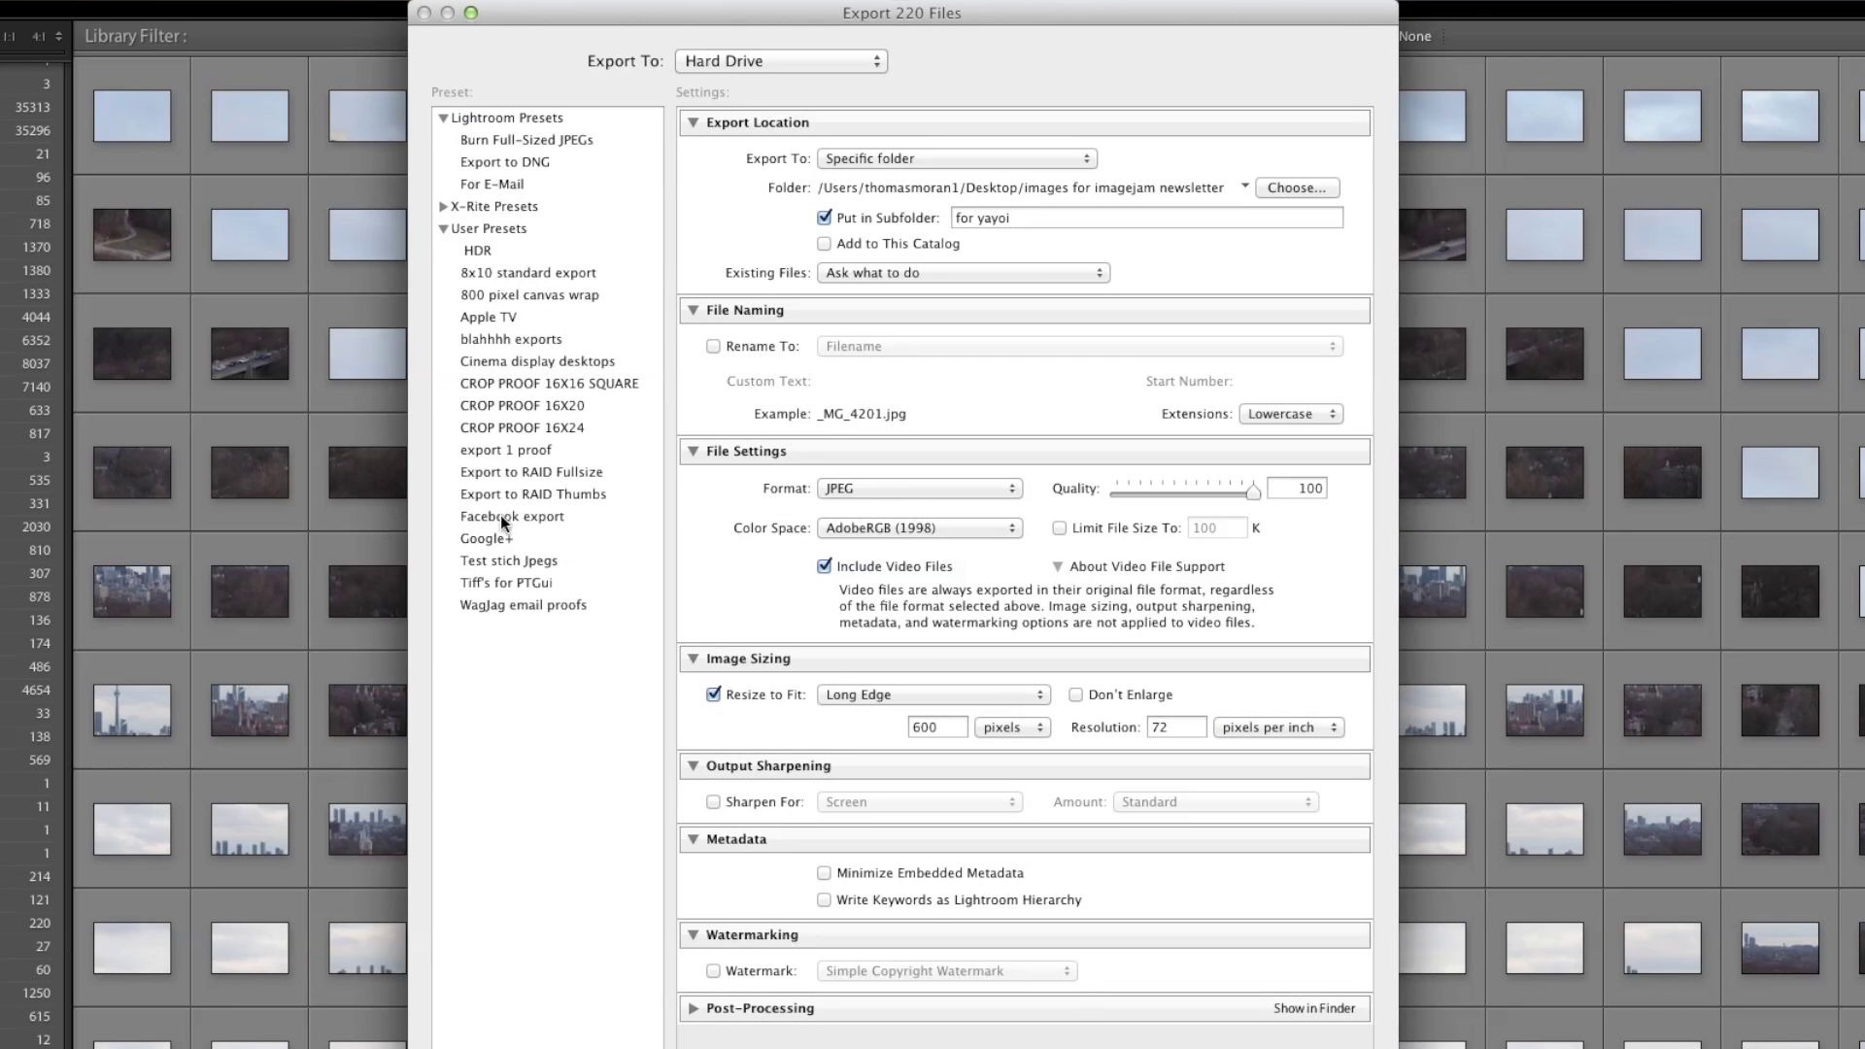
left_click(527, 560)
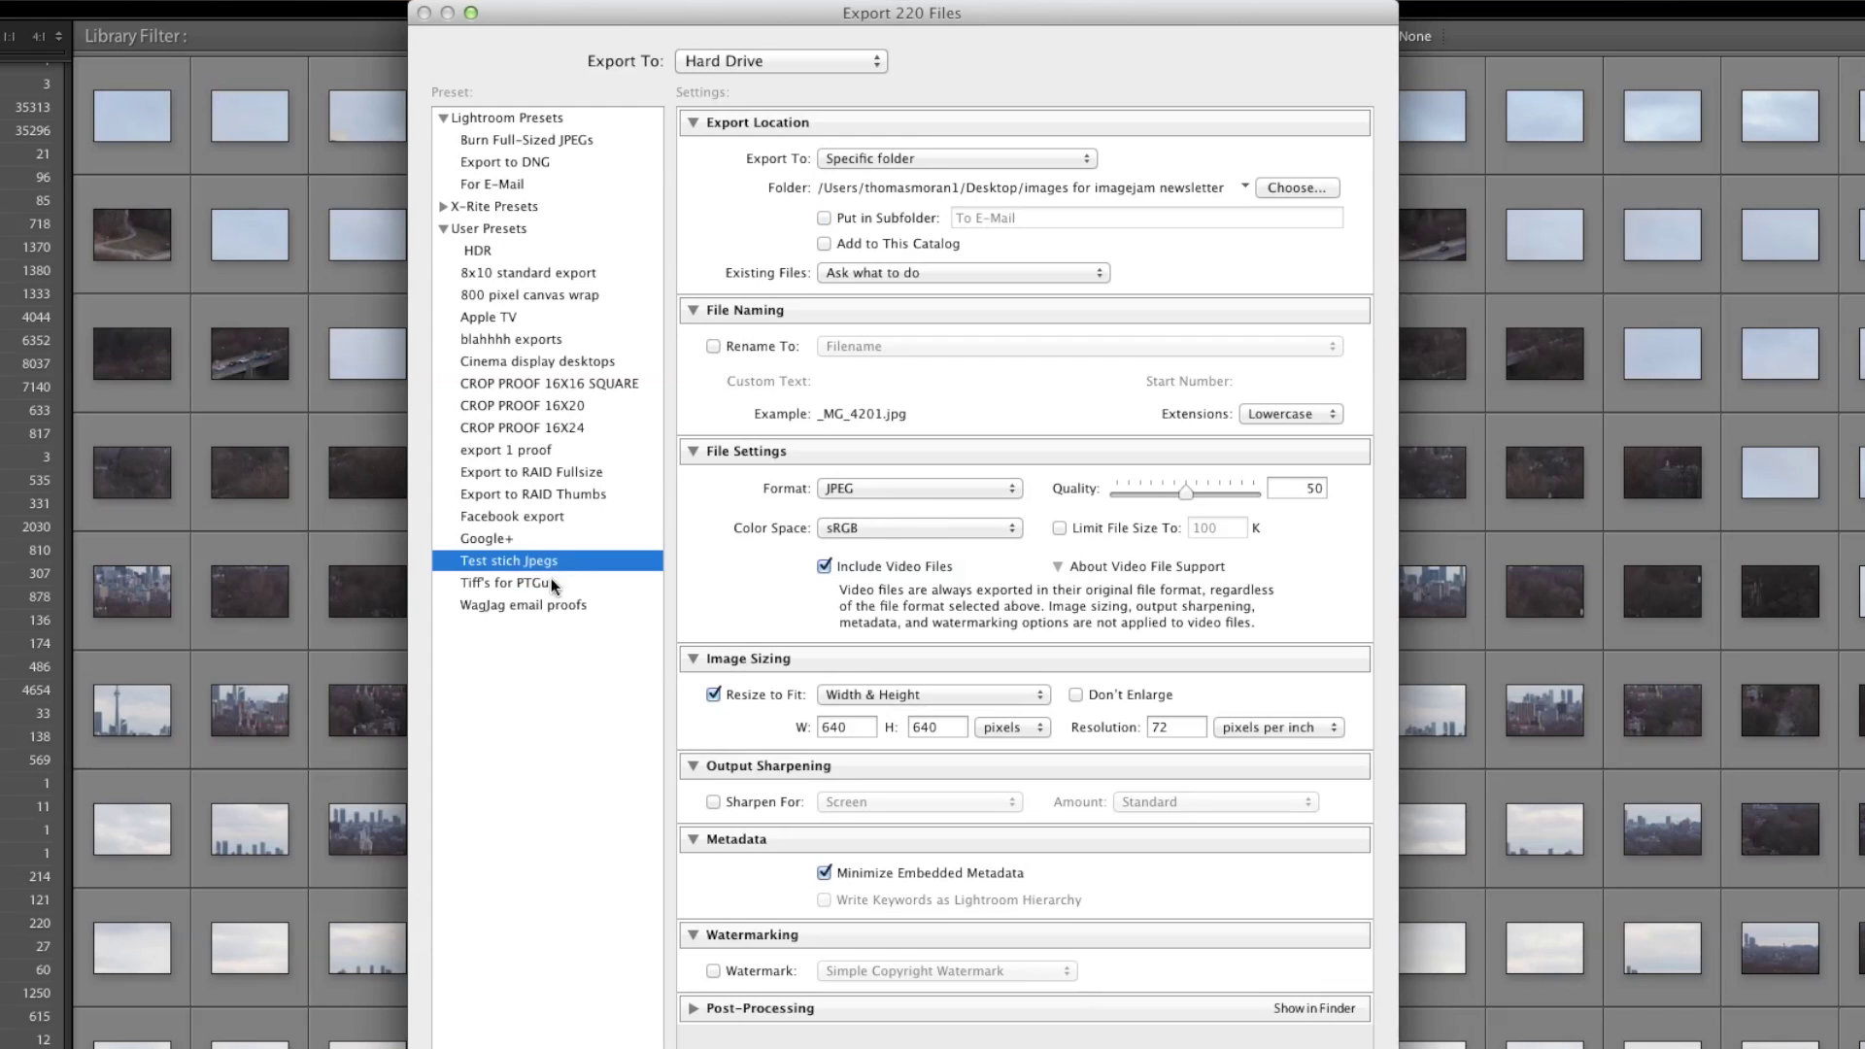
left_click(550, 581)
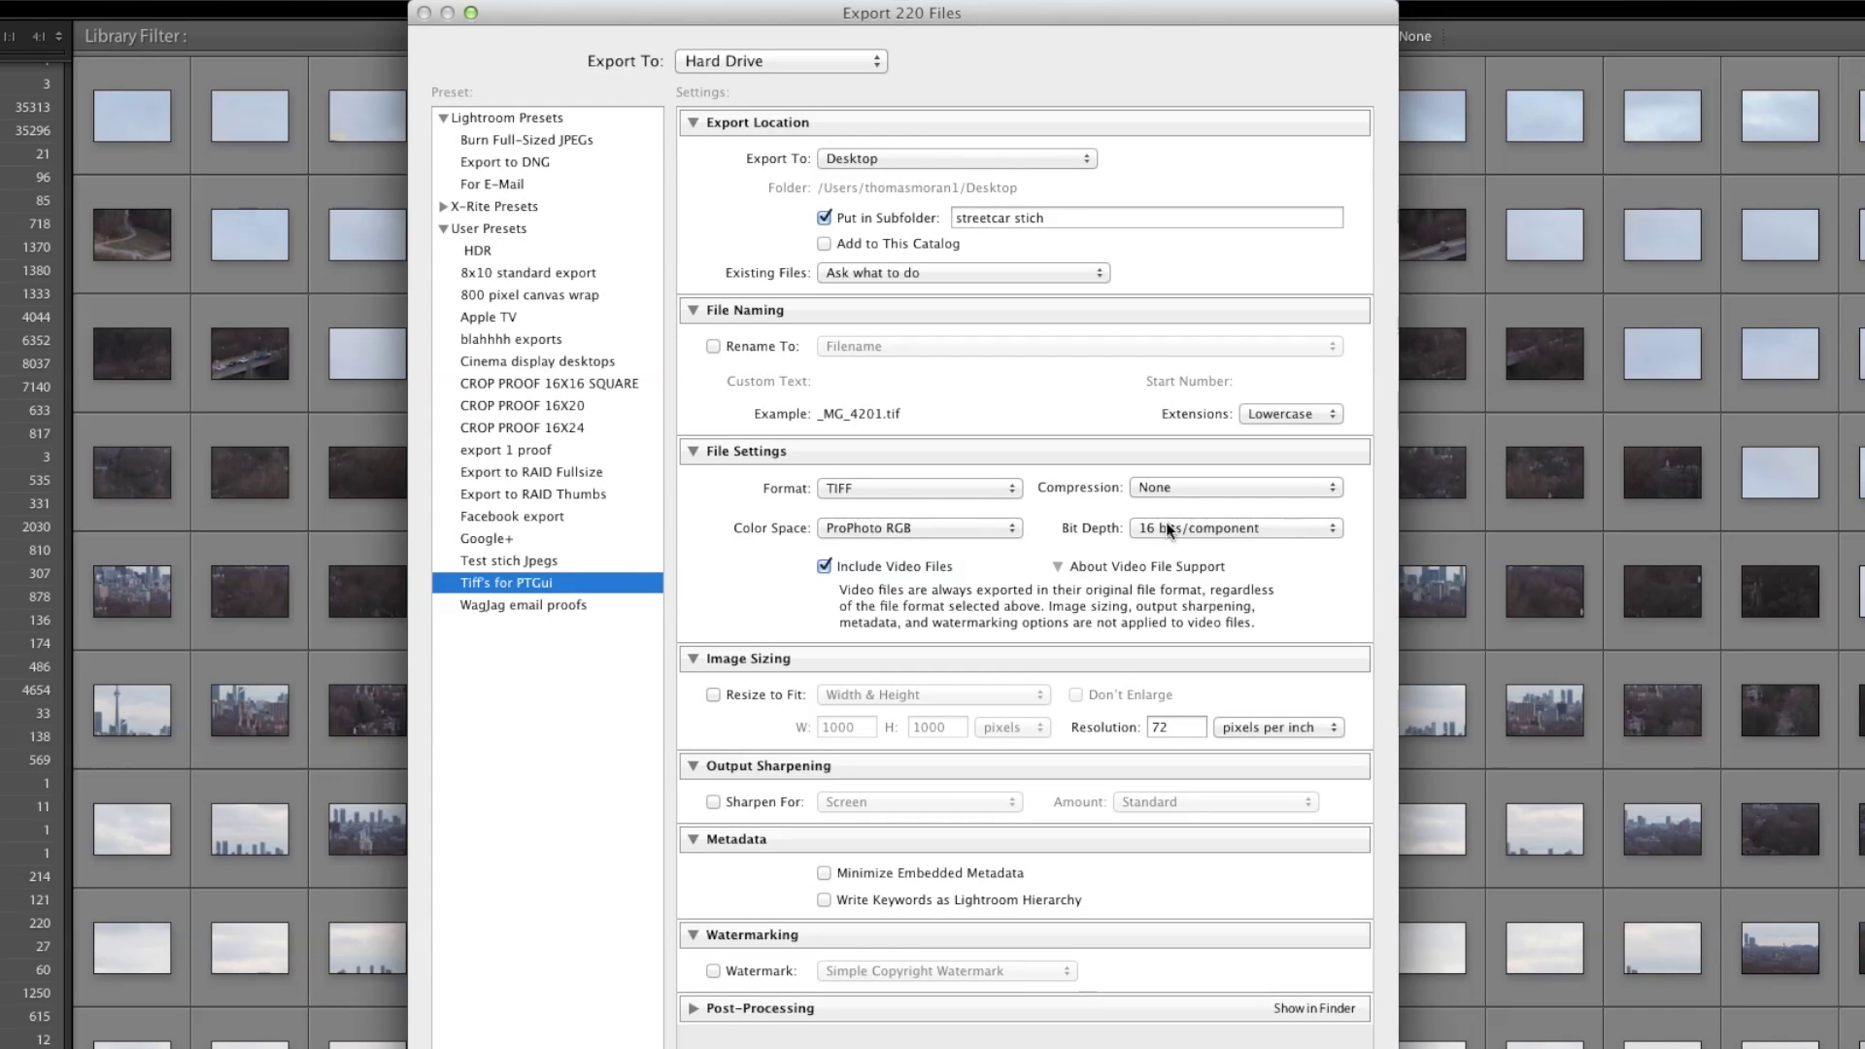
key("Return")
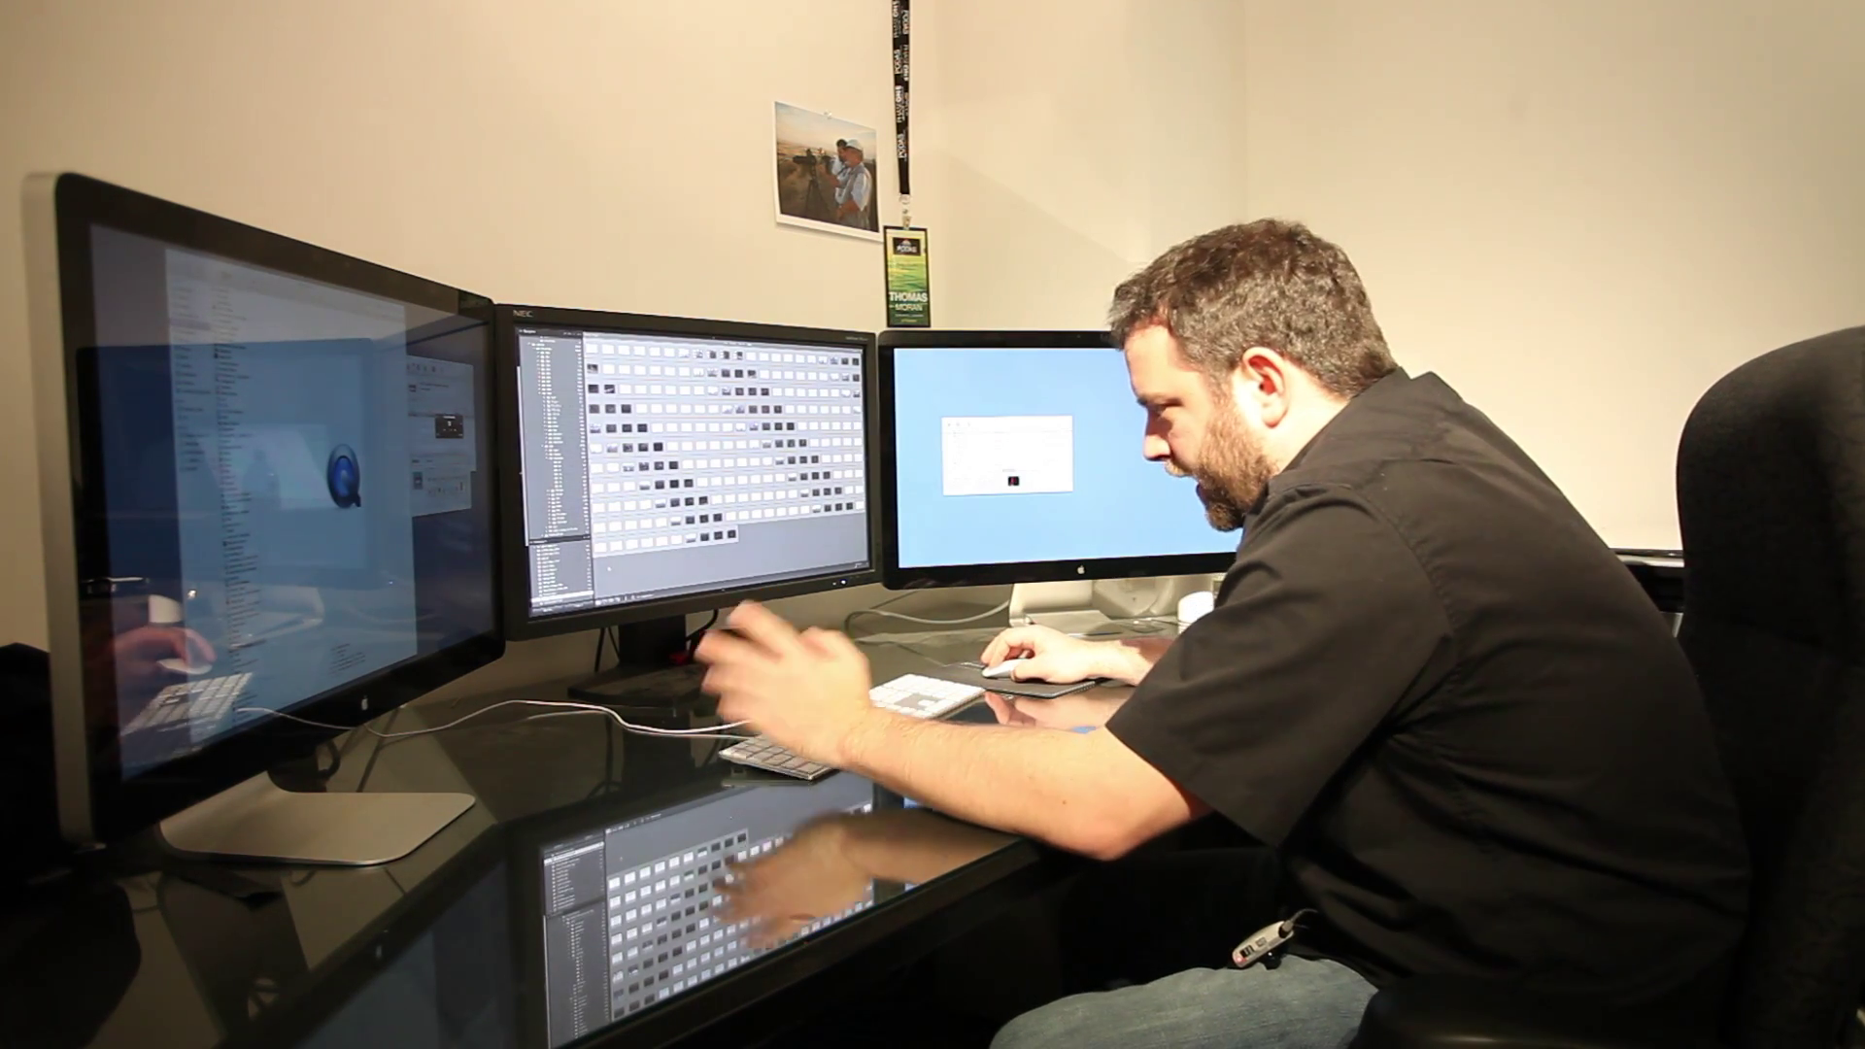
Step: Switch to Photoshop, move the panorama window left and zoom into the skyline
key("super+Tab")
key("super+Tab")
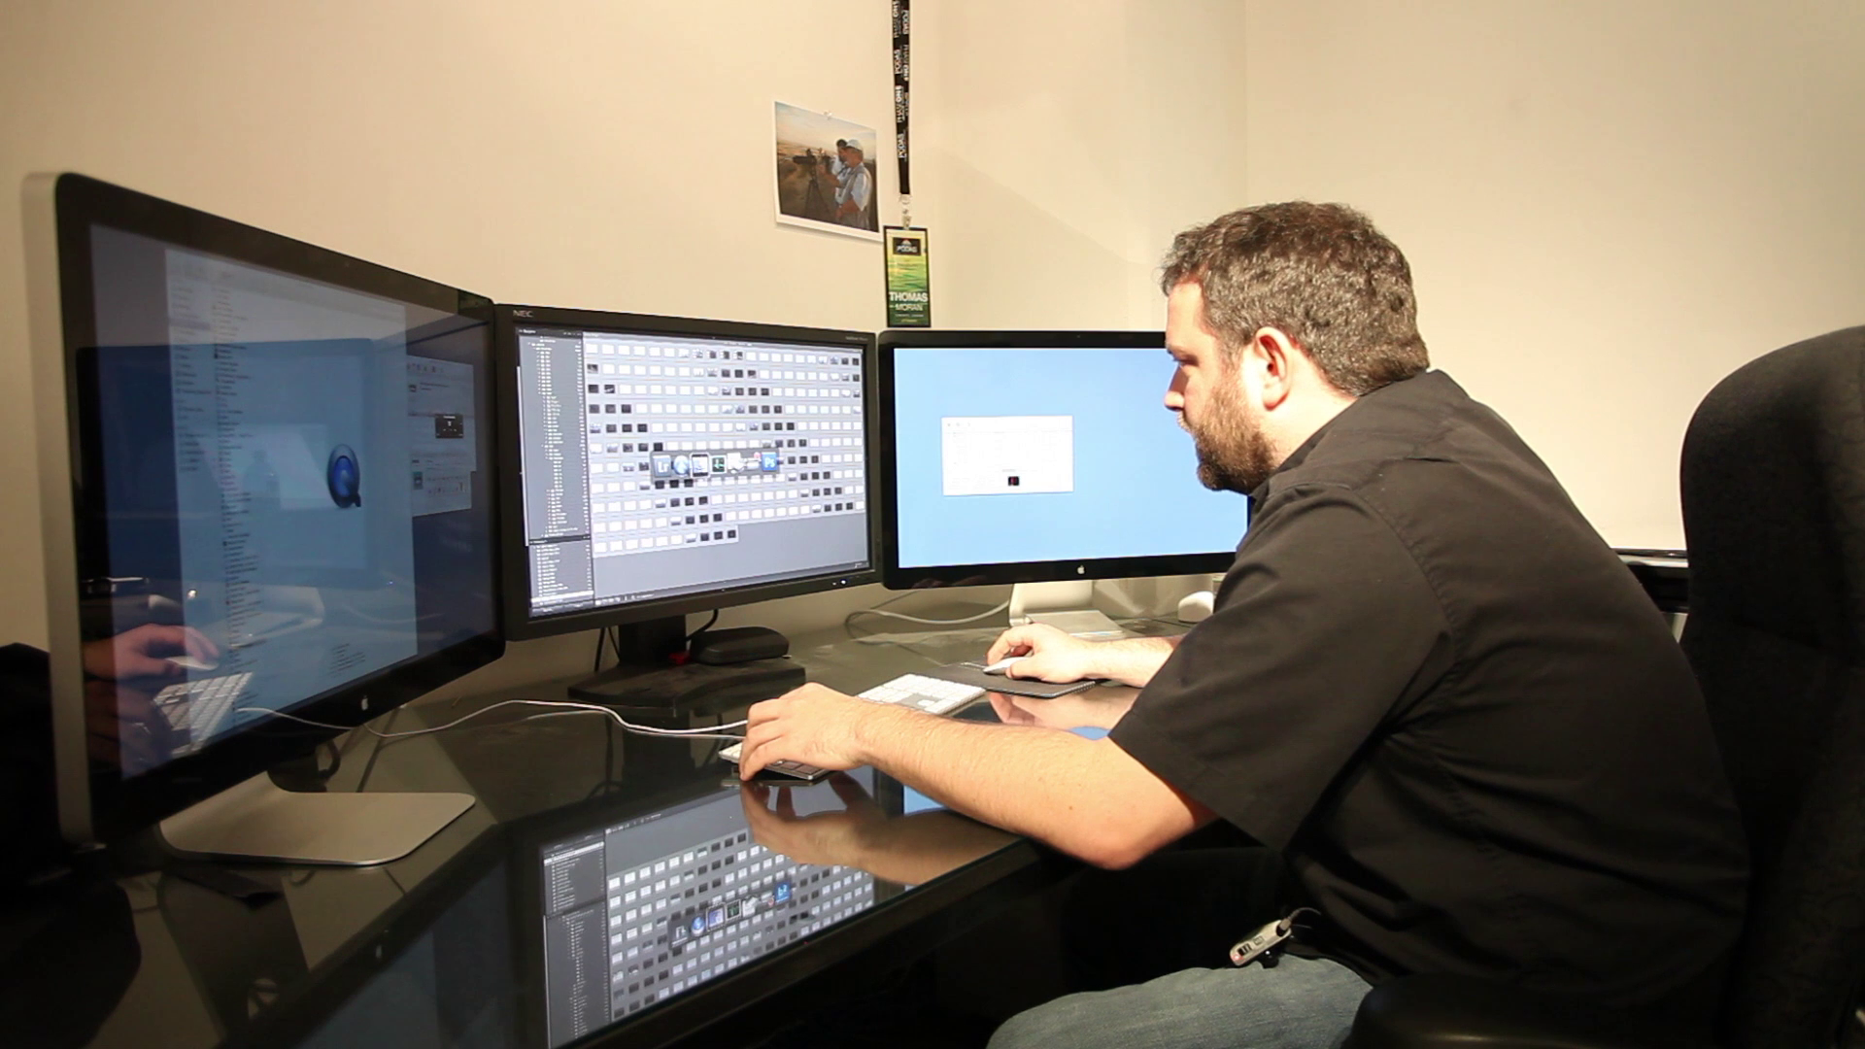
key("super+Tab")
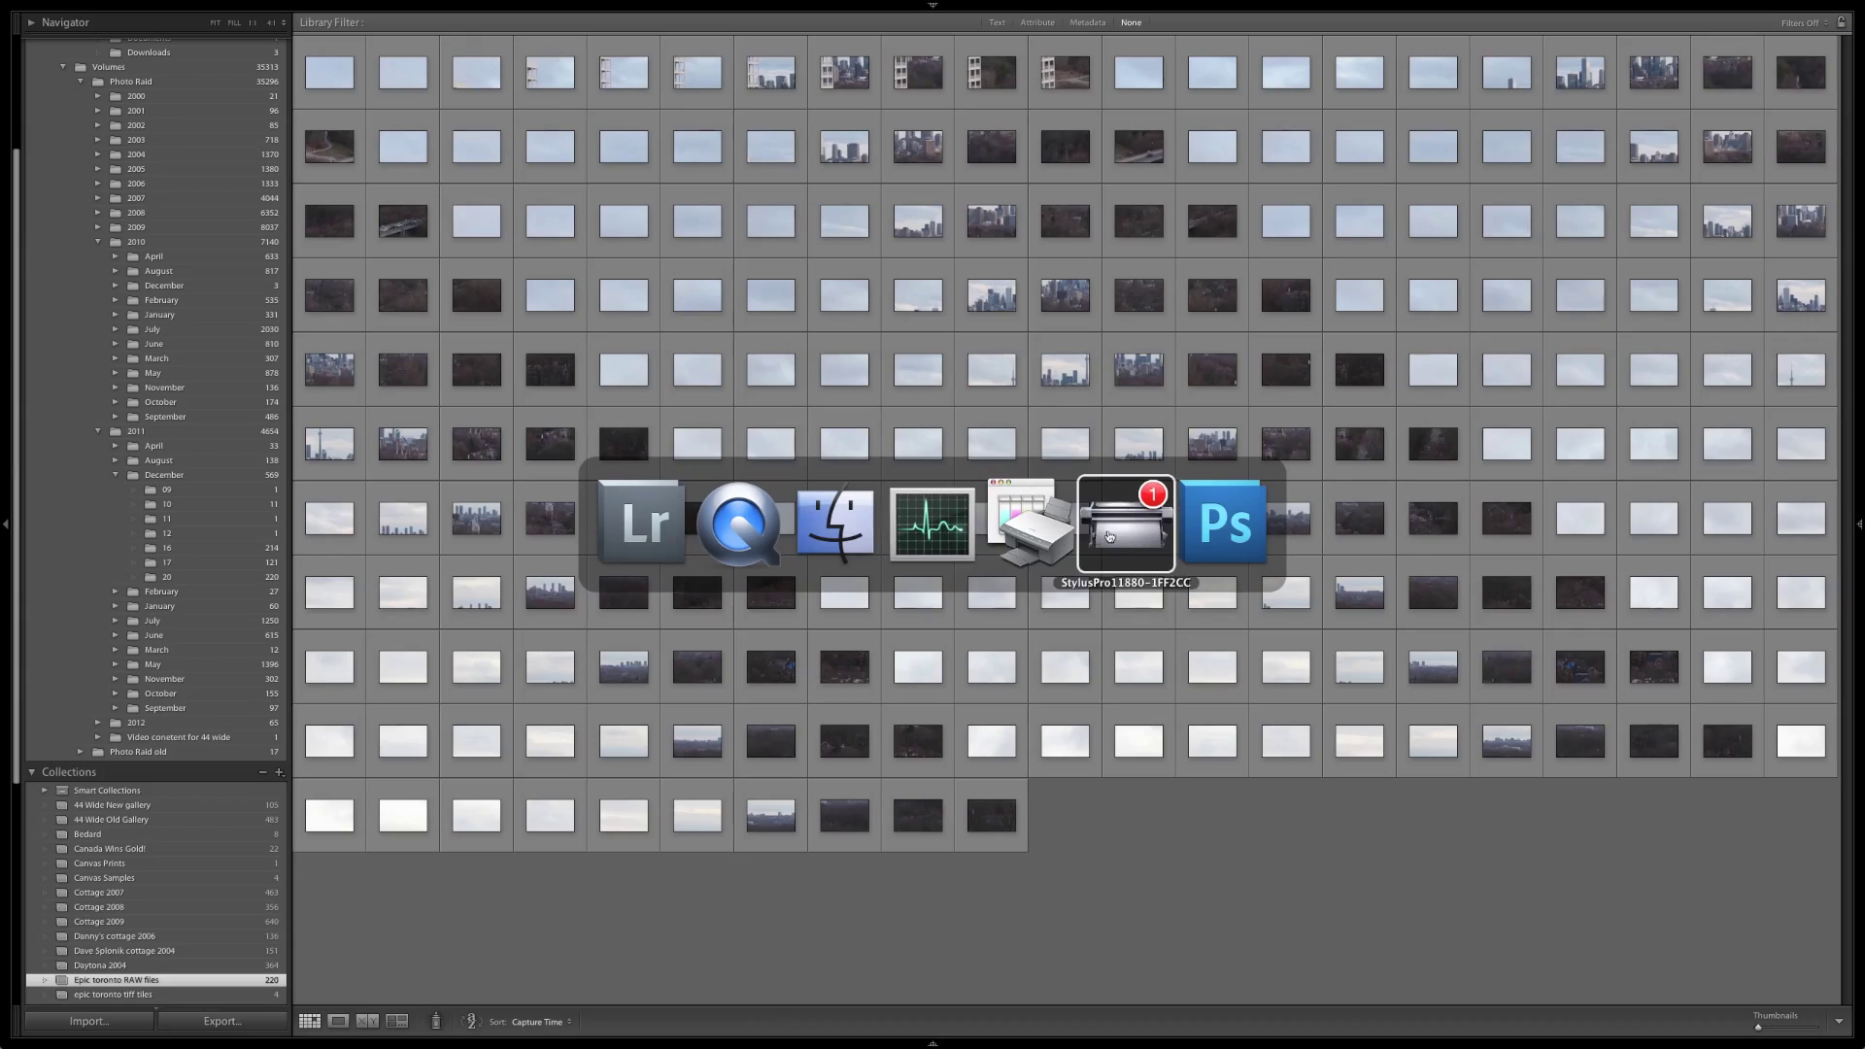
left_click(1192, 529)
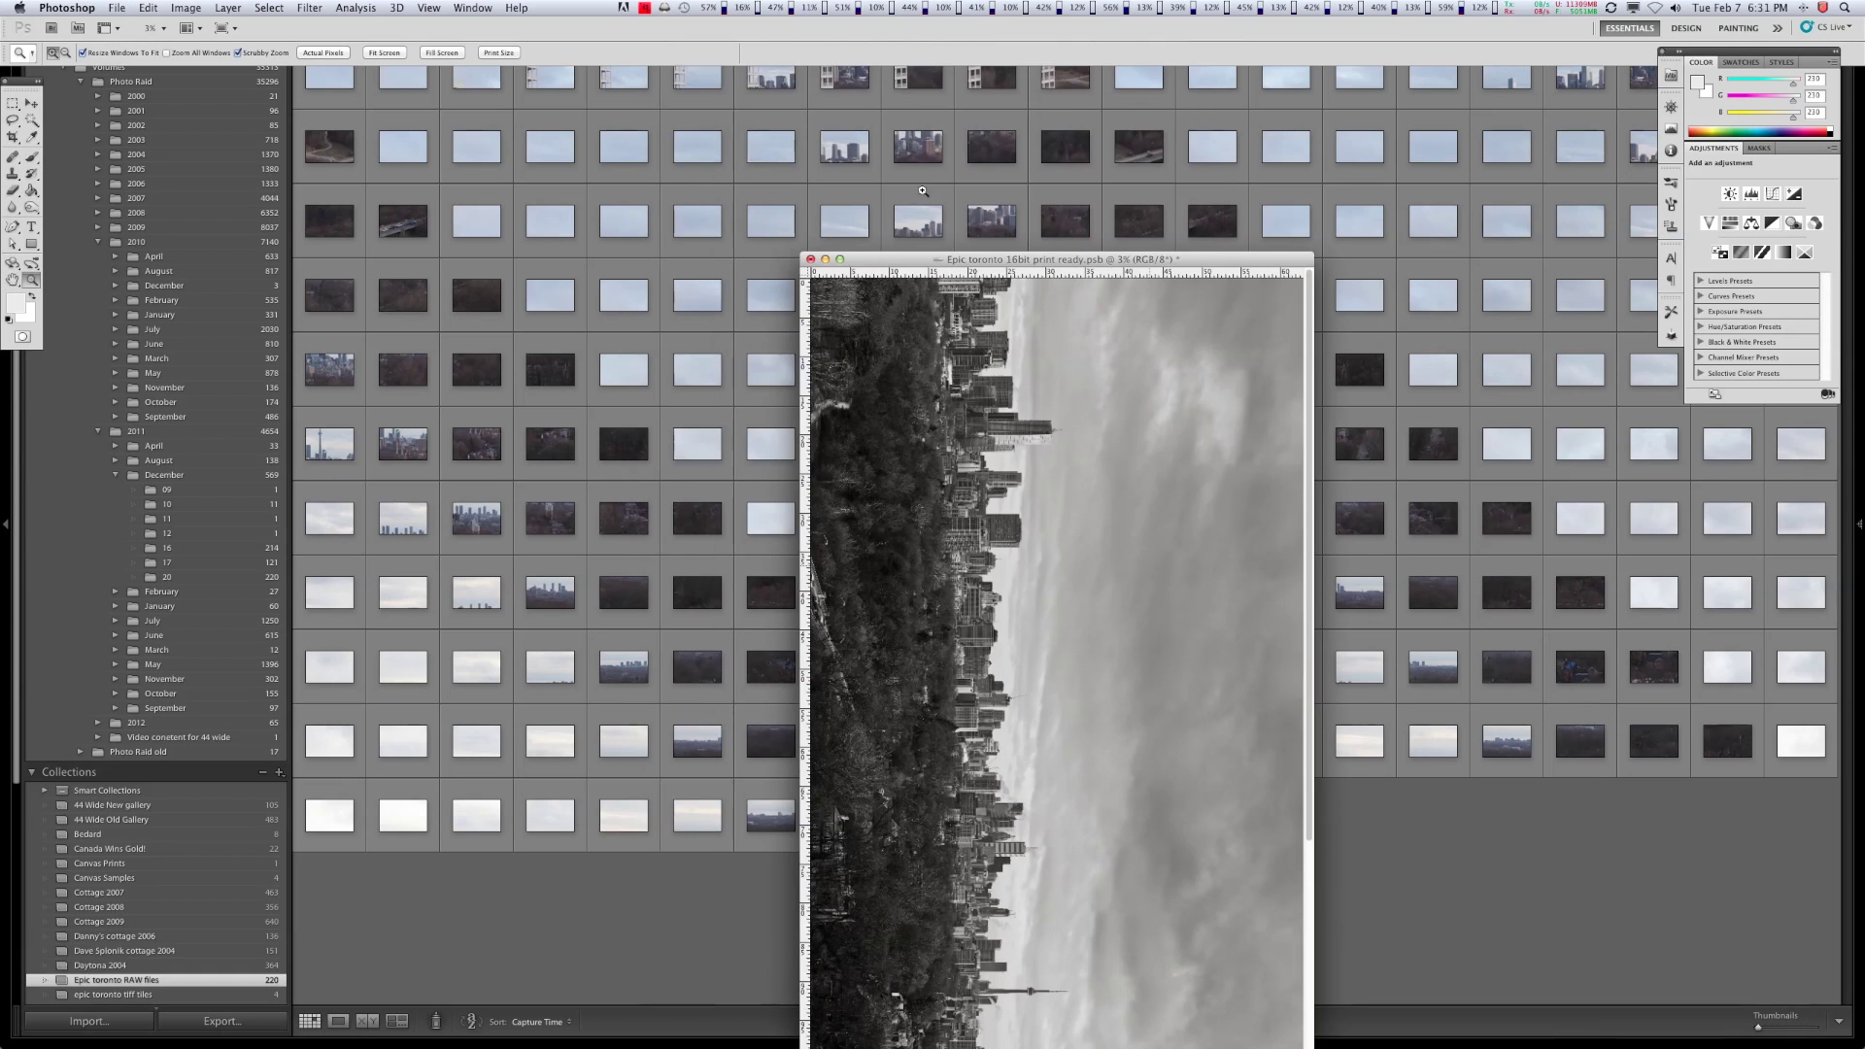
left_click_drag(959, 260, 687, 83)
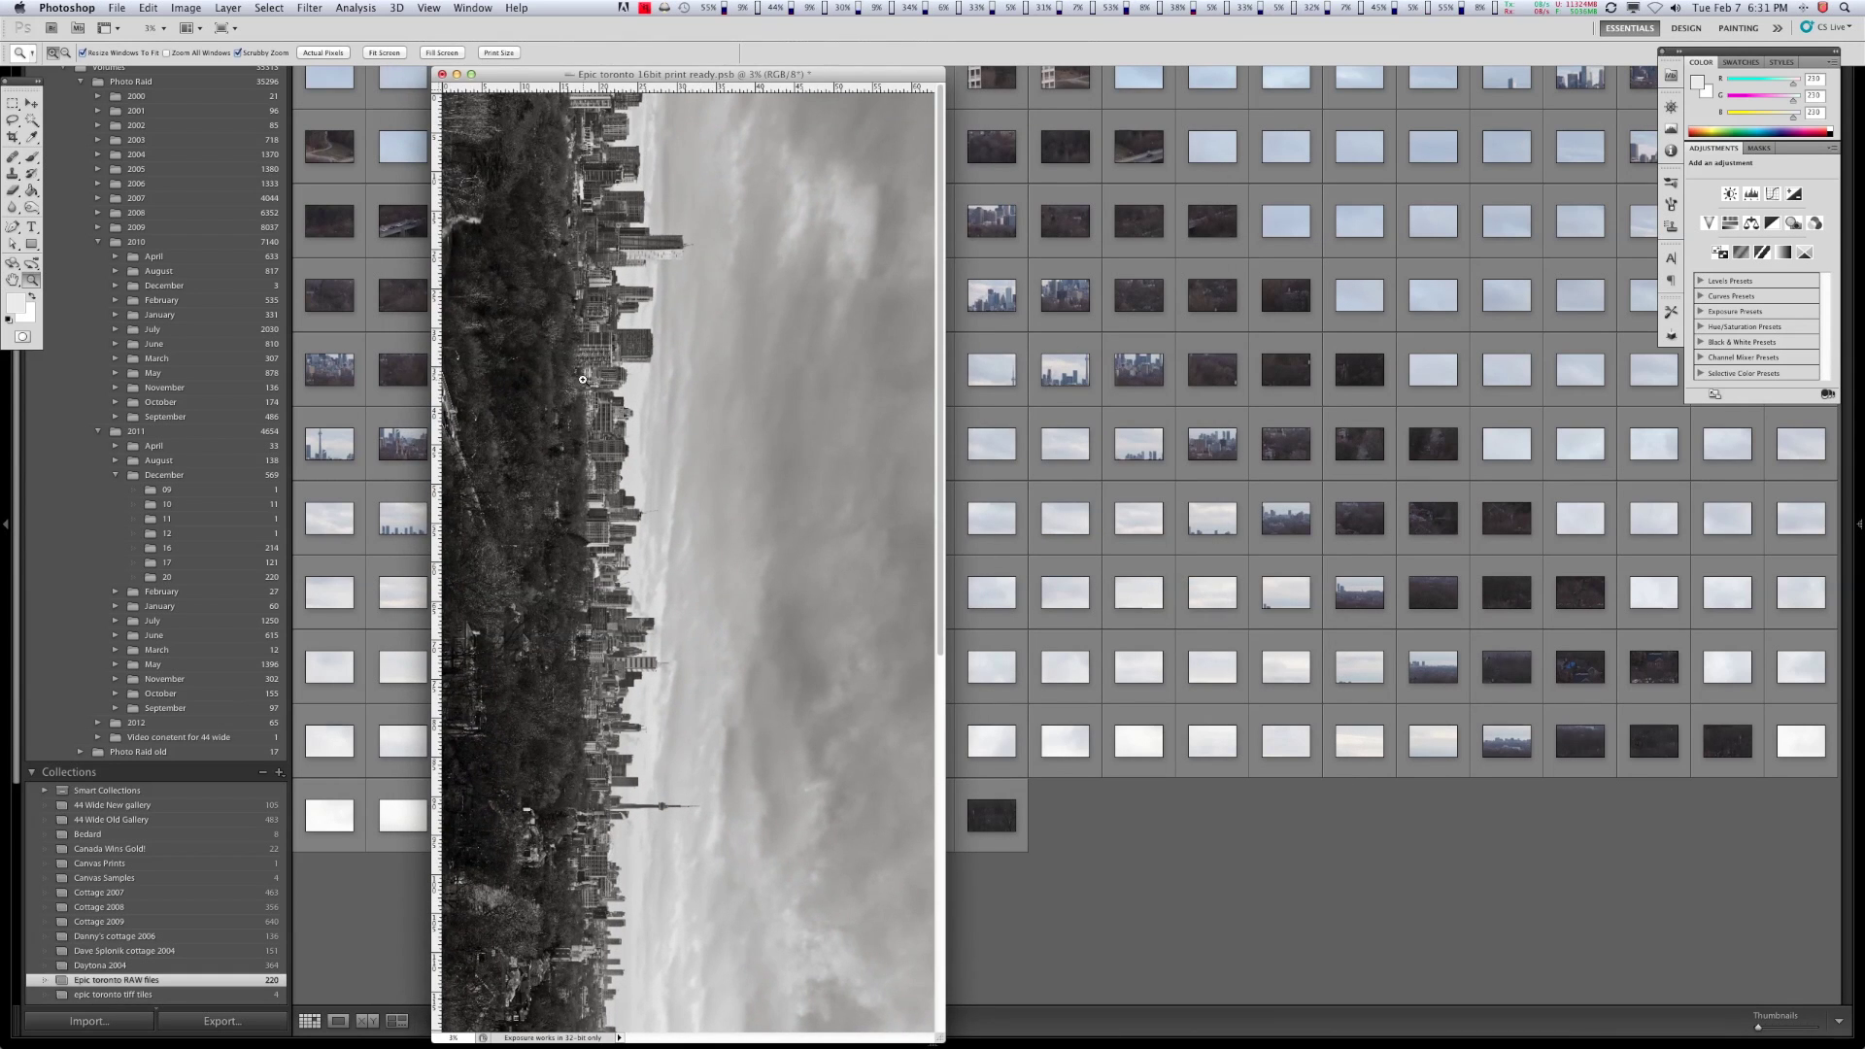
left_click_drag(609, 324, 643, 365)
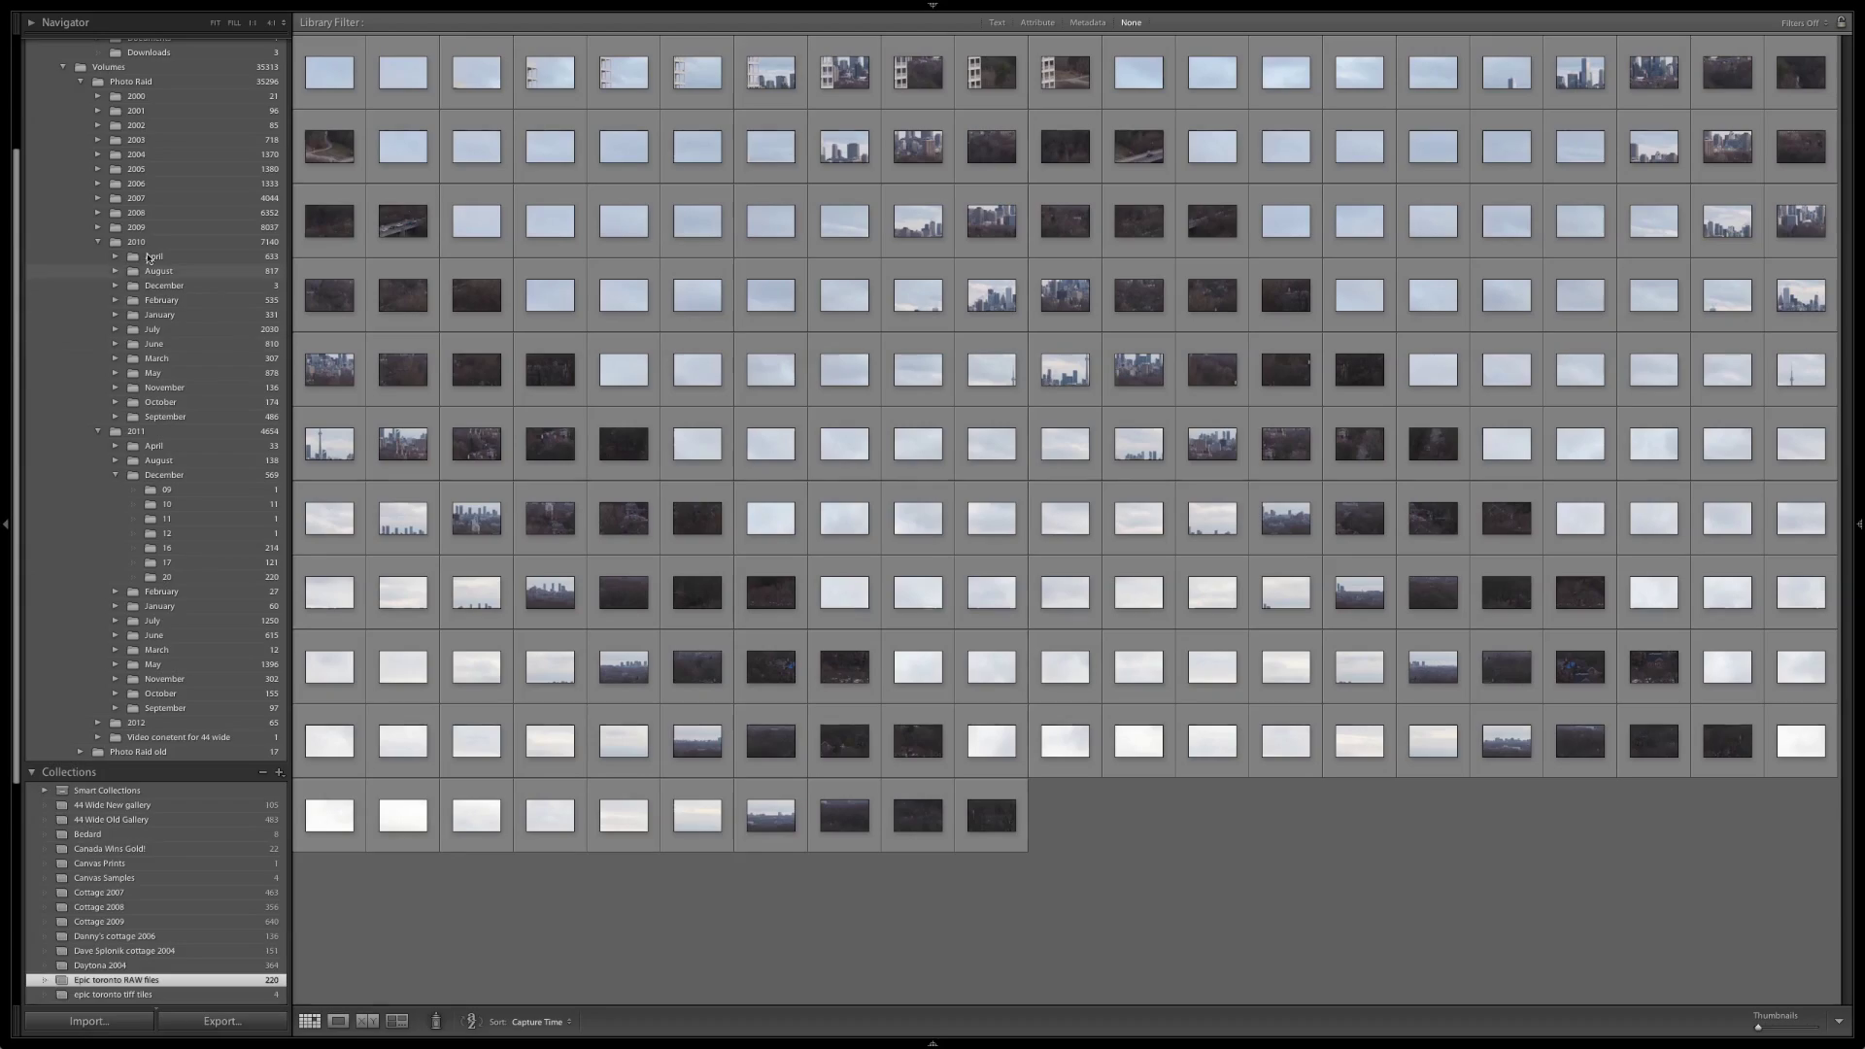
Step: Use Go to Folder in Library on the dark skyline frame to reach its source folder
scroll(149, 257, "up", 5)
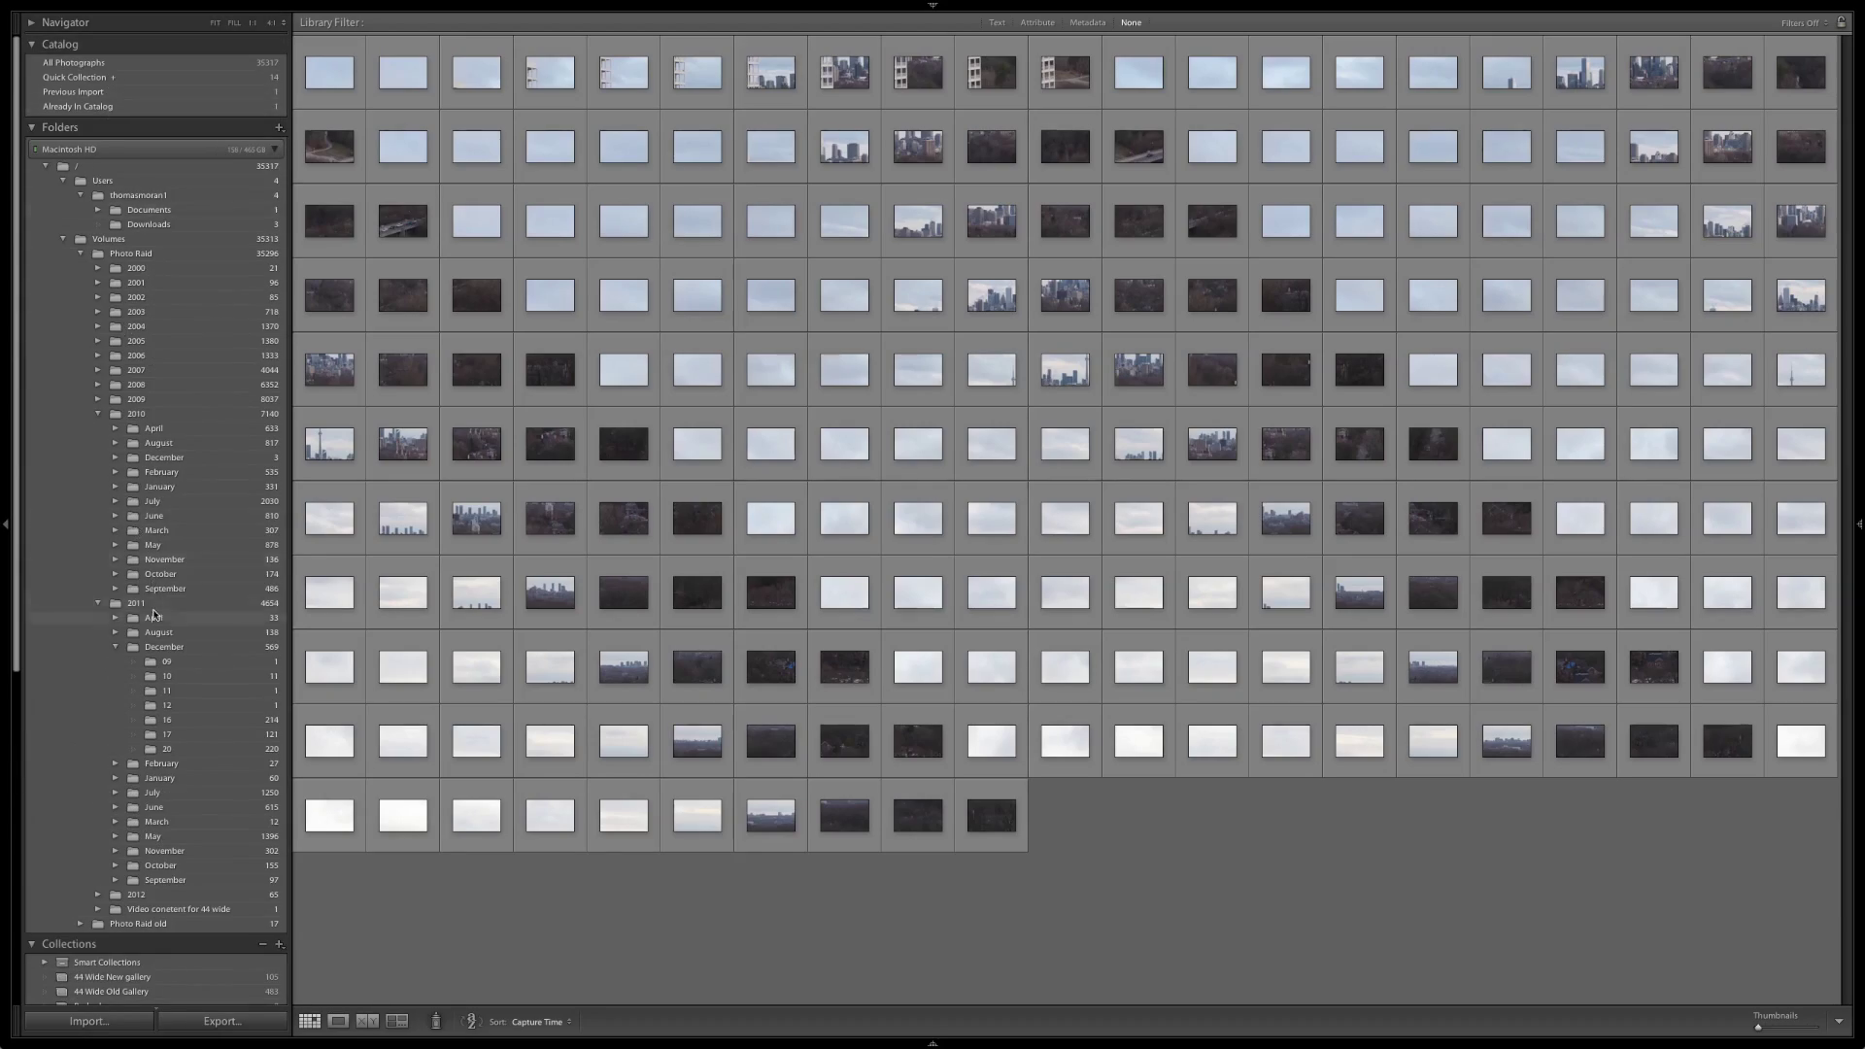
scroll(153, 614, "down", 5)
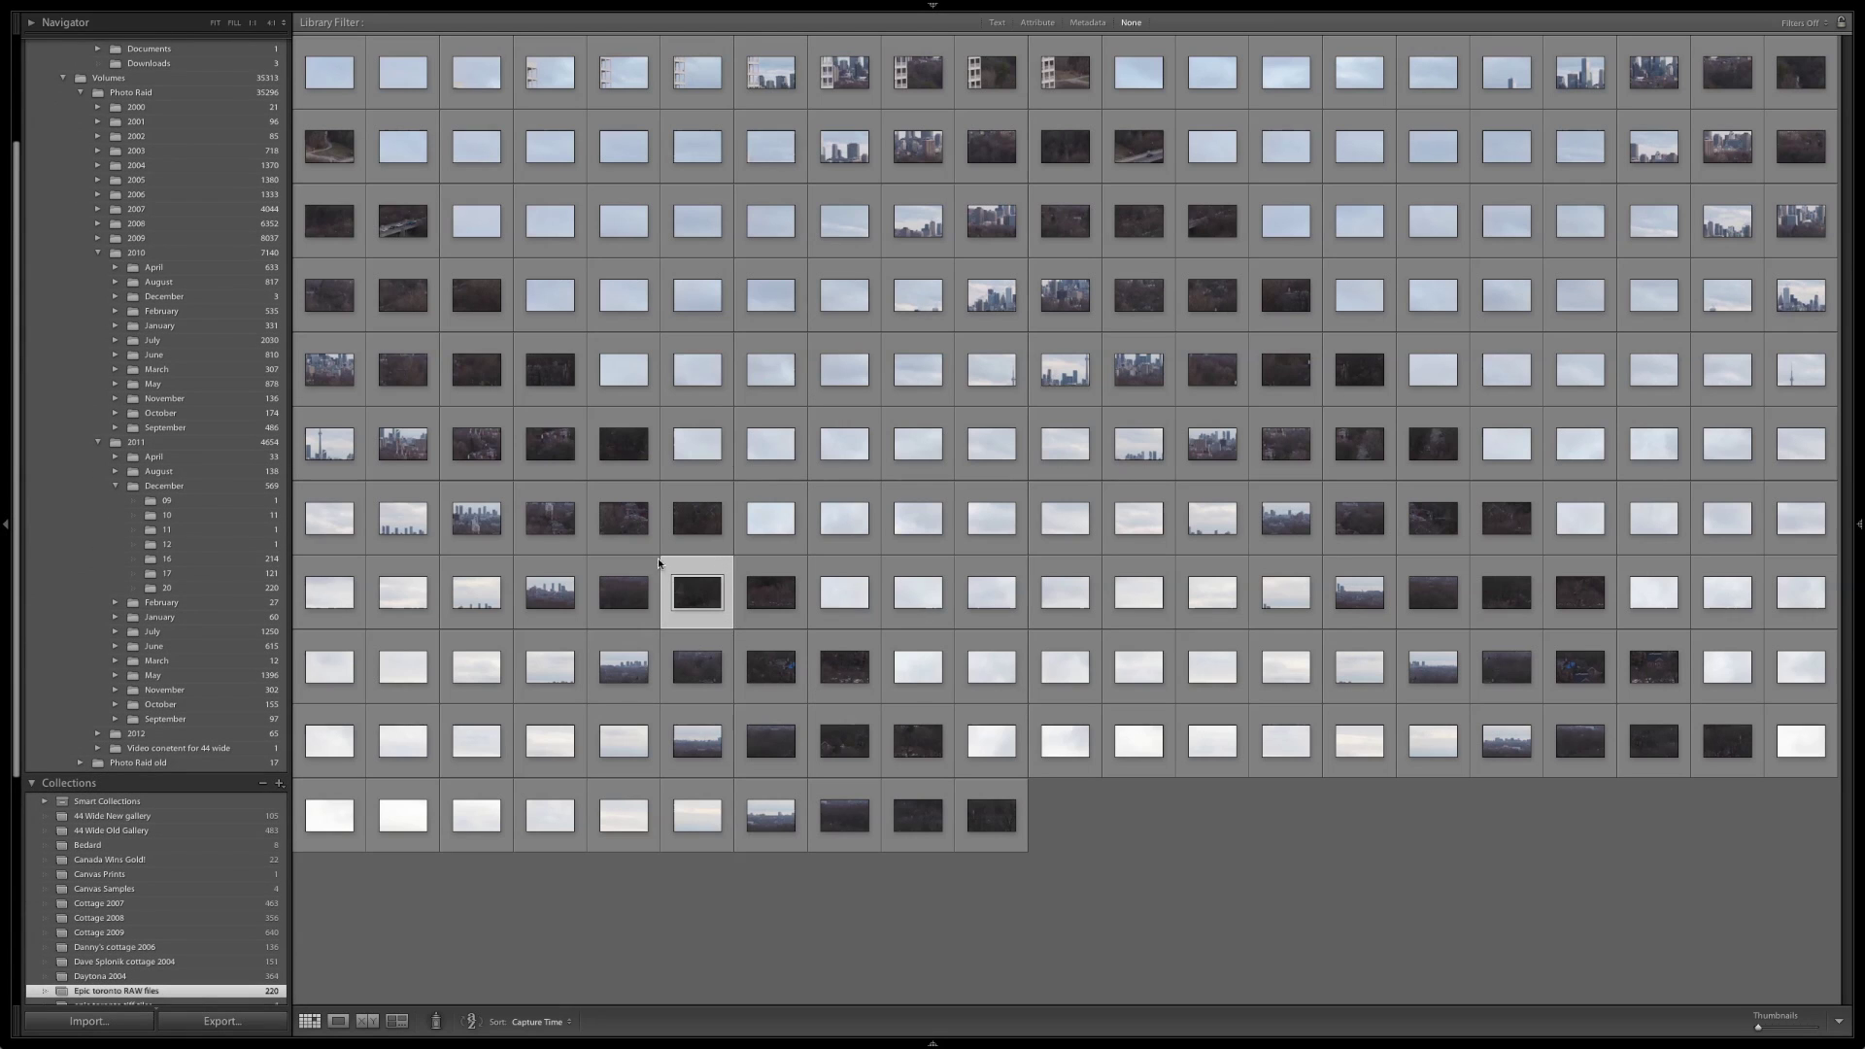
right_click(695, 600)
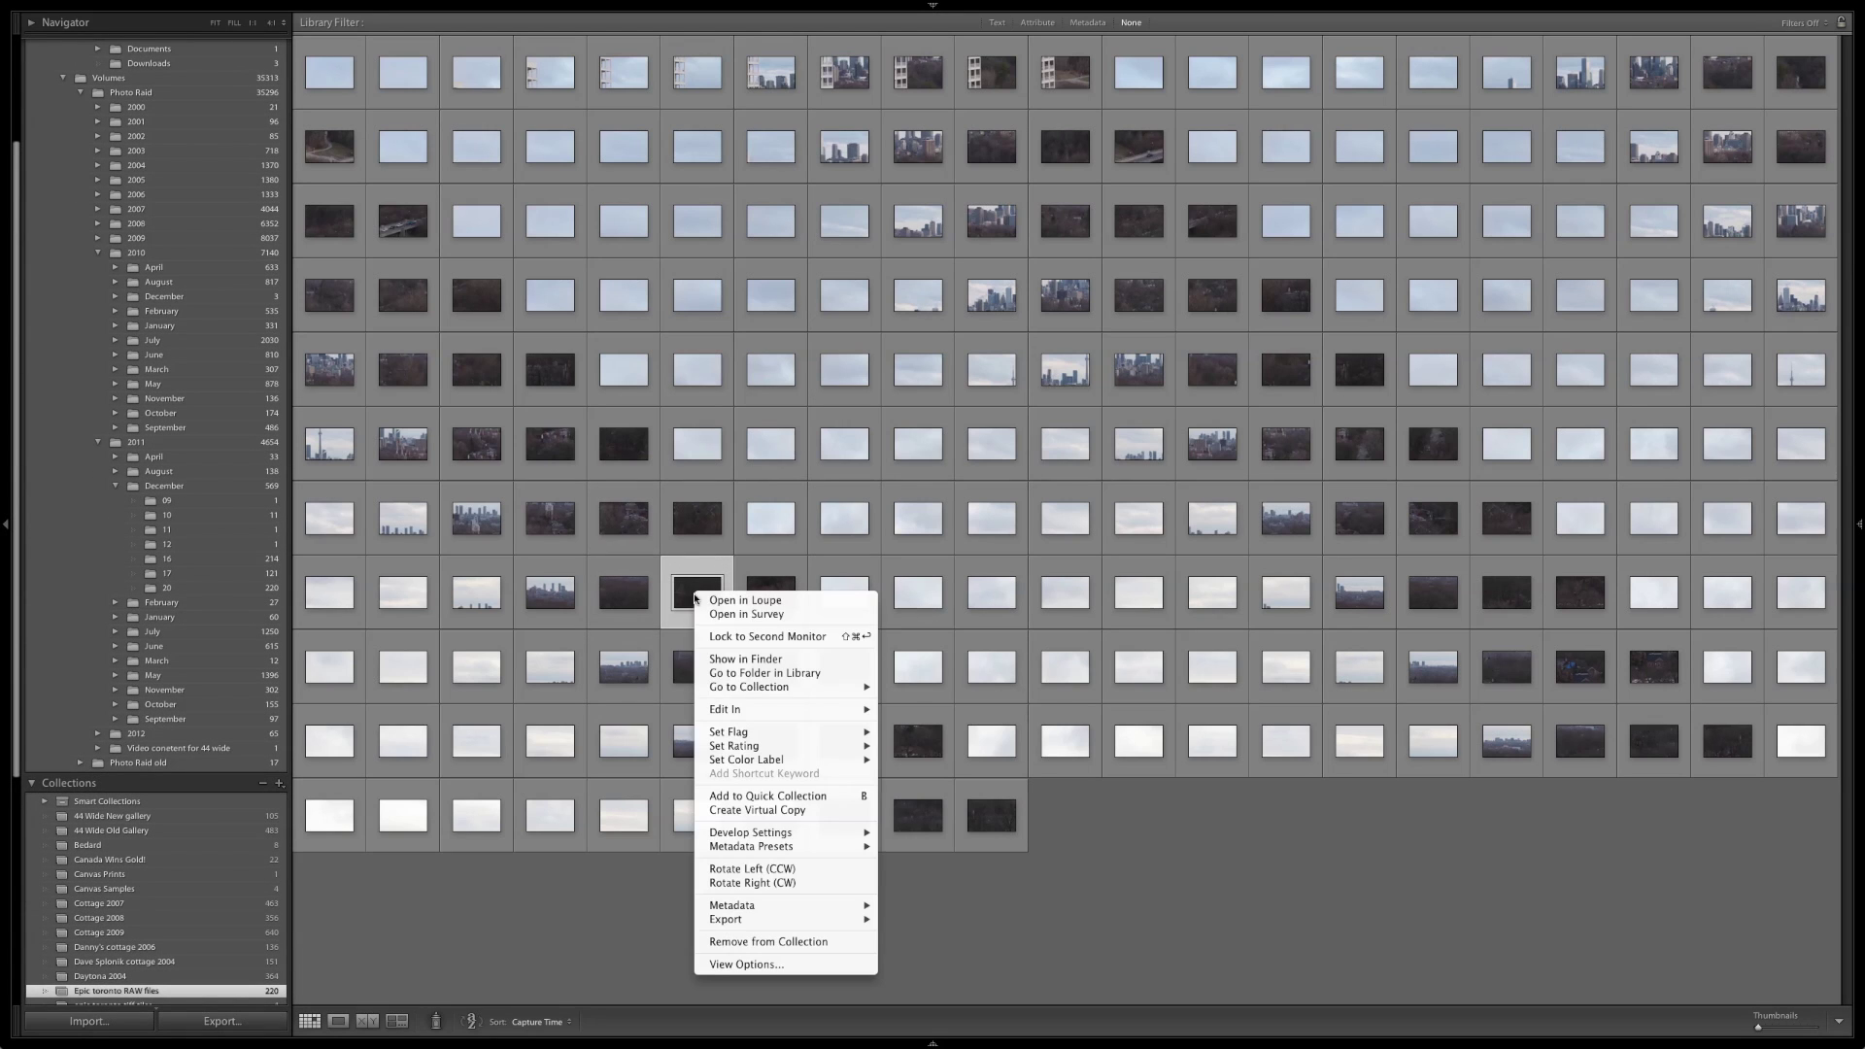
left_click(778, 674)
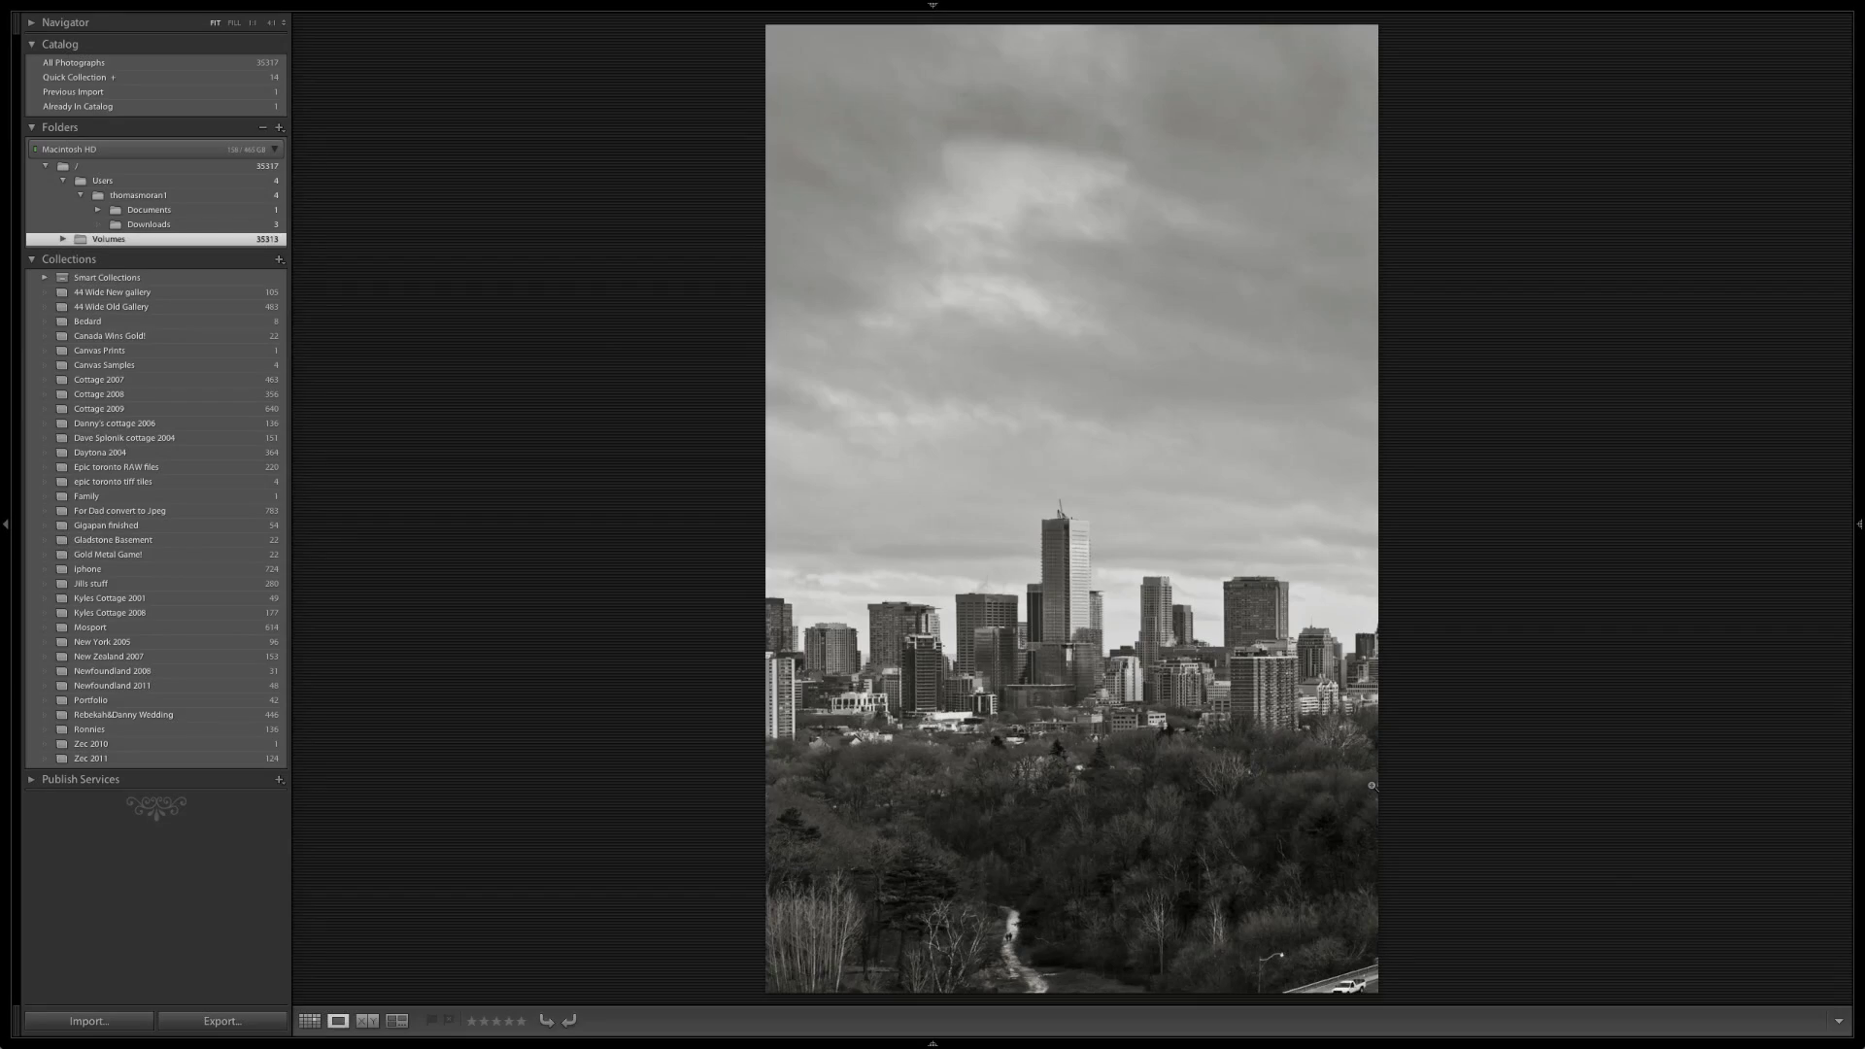
Step: Step through the black-and-white skyline frames and open the CN Tower frame in Develop
key("Right")
key("Right")
key("Right")
key("Right")
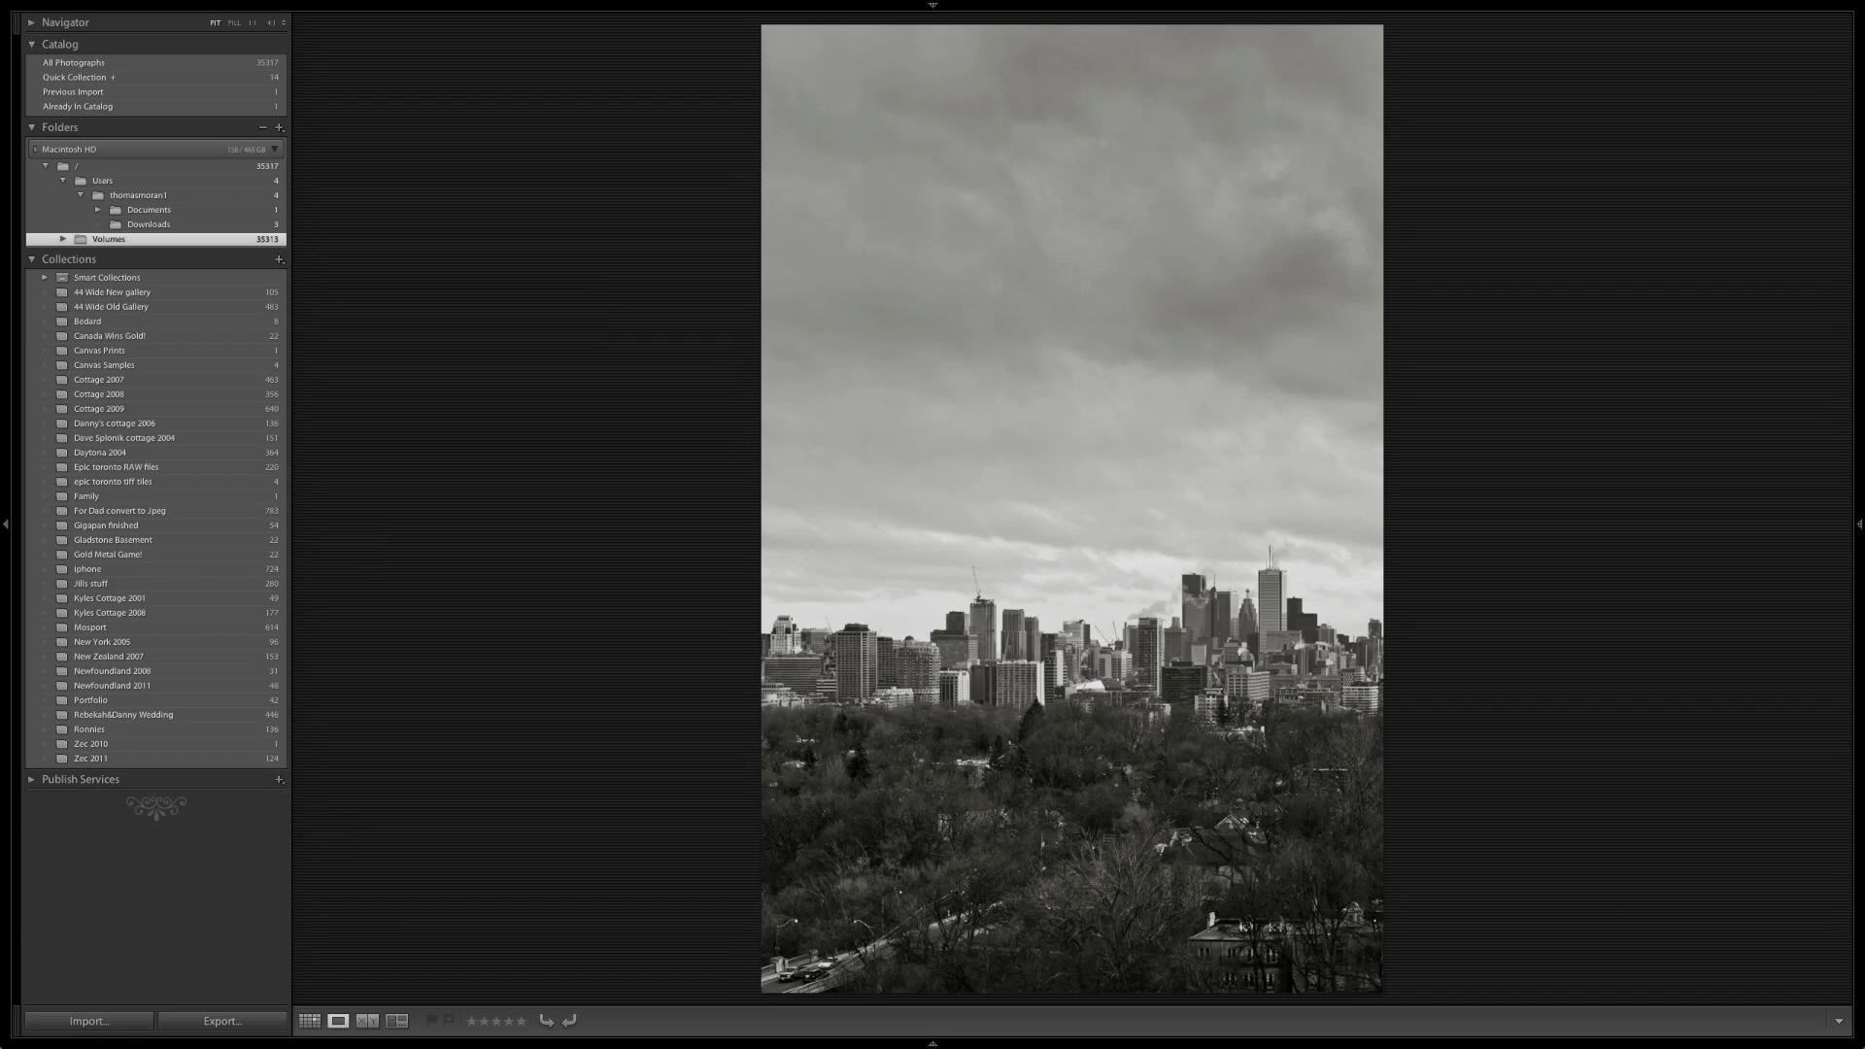
key("Right")
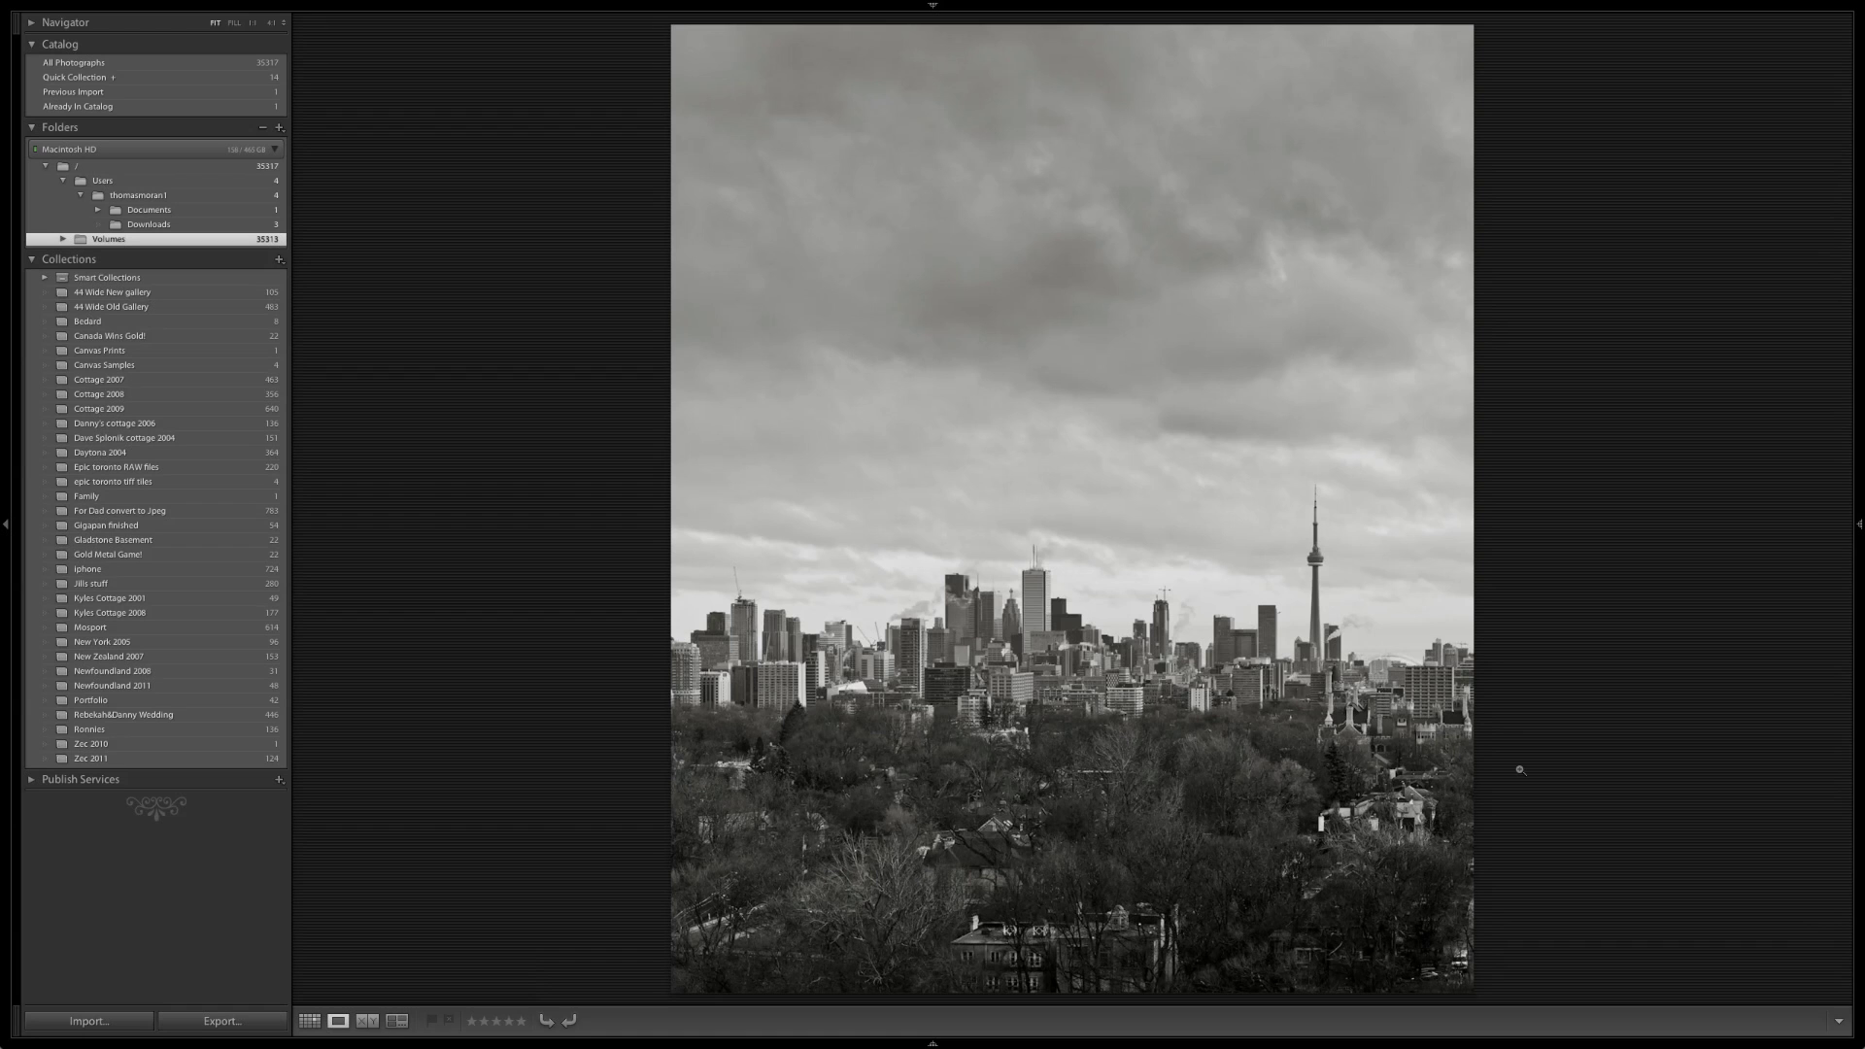
key("d")
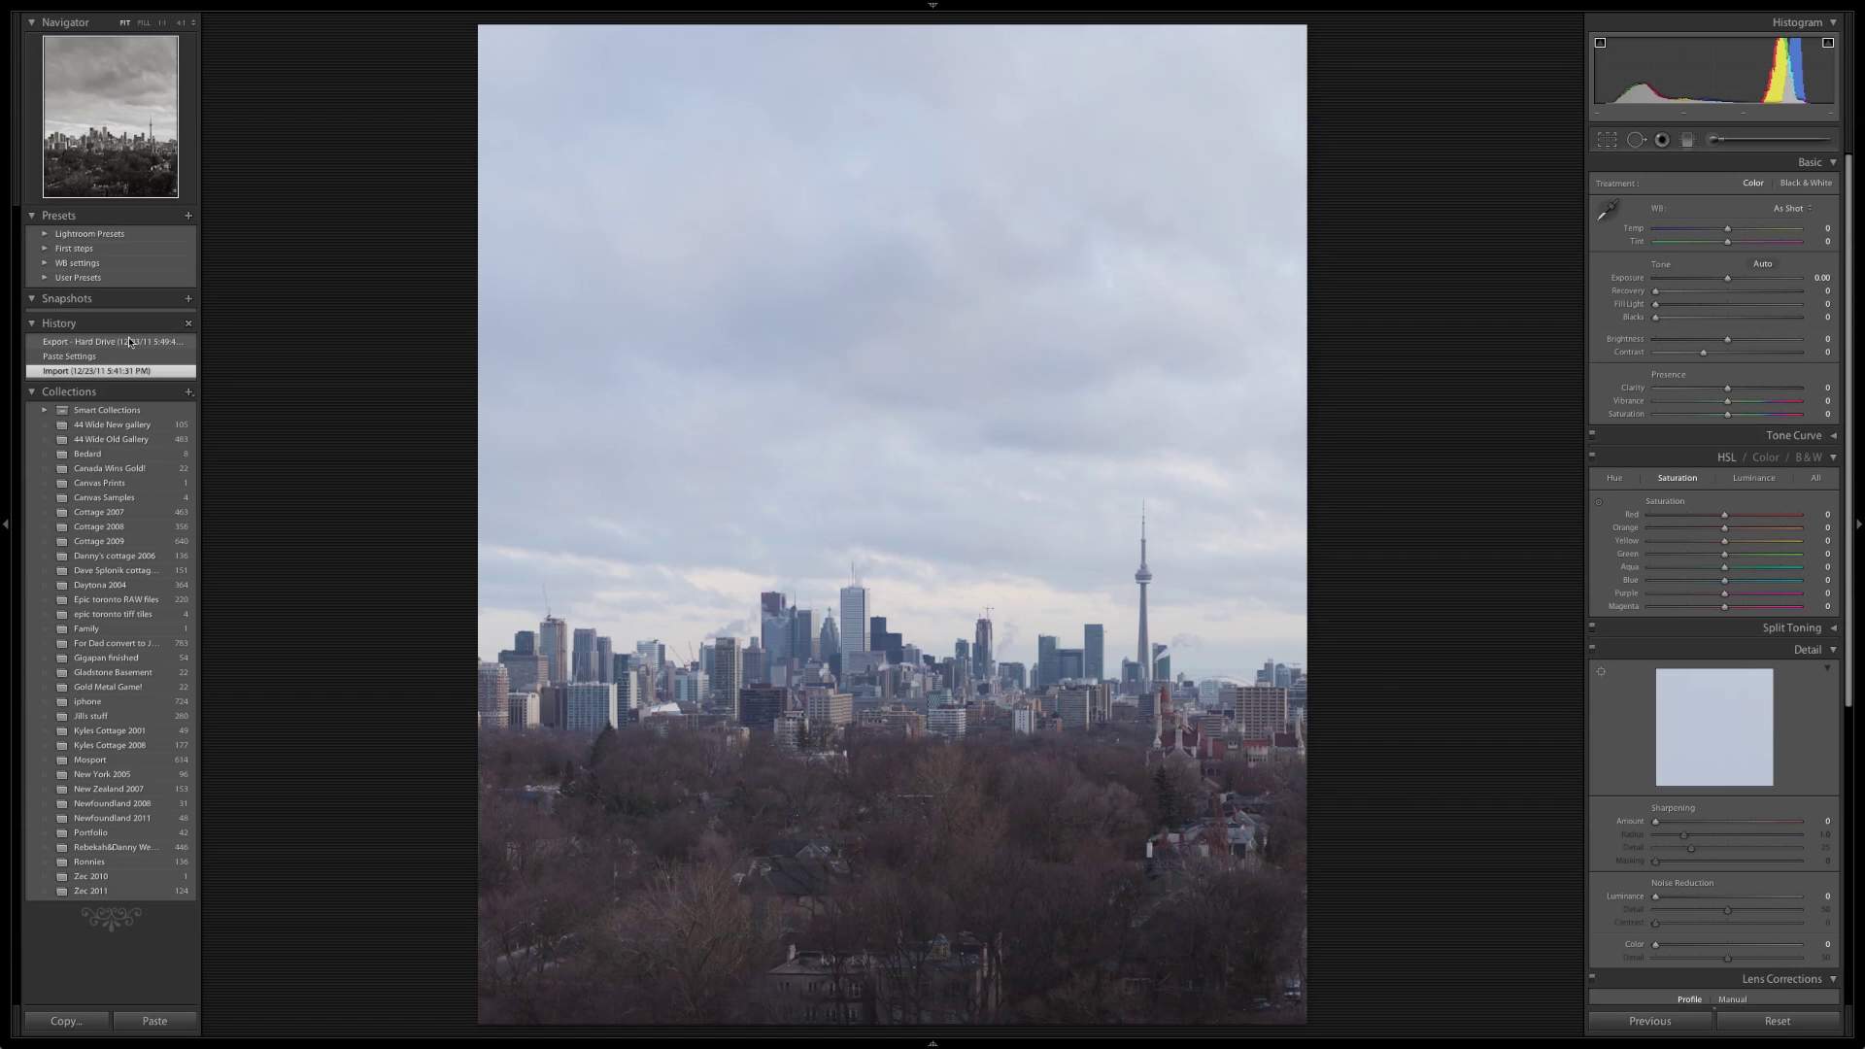
Step: Restore the CN Tower frame to its 'Export - Hard Drive' history state
left_click(130, 341)
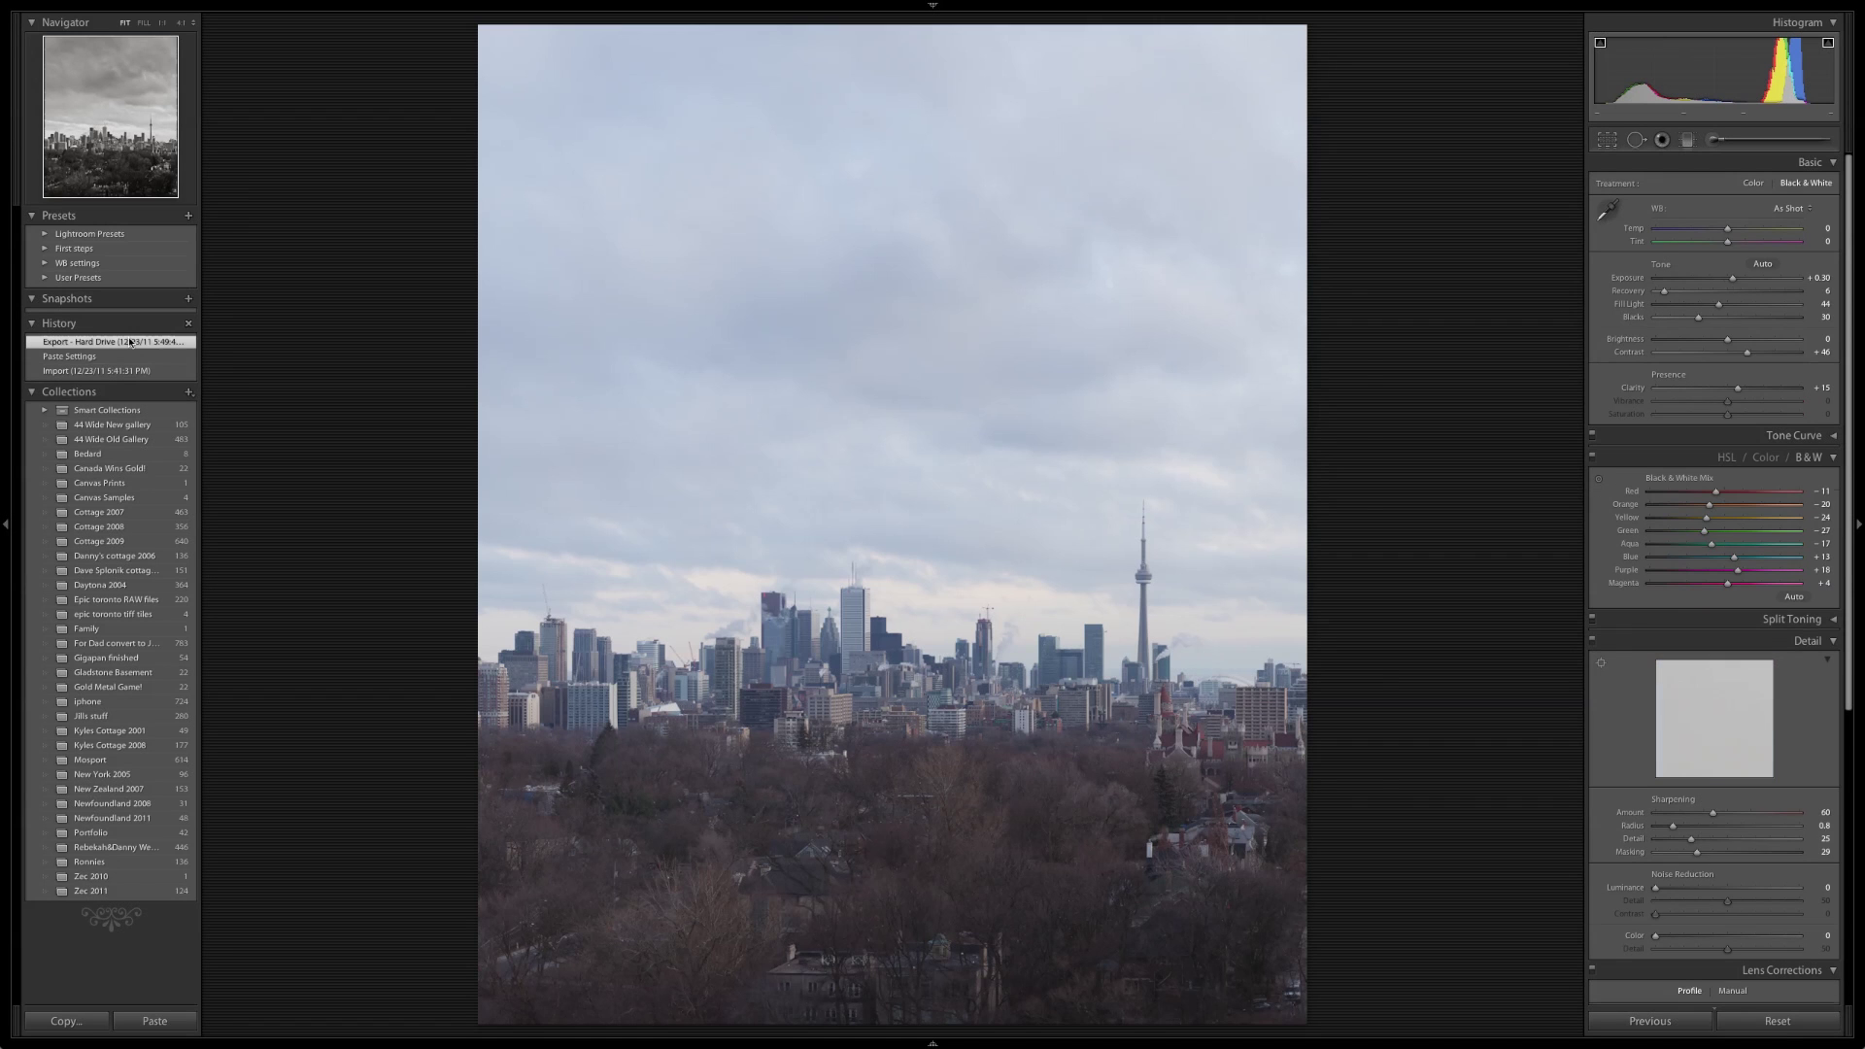